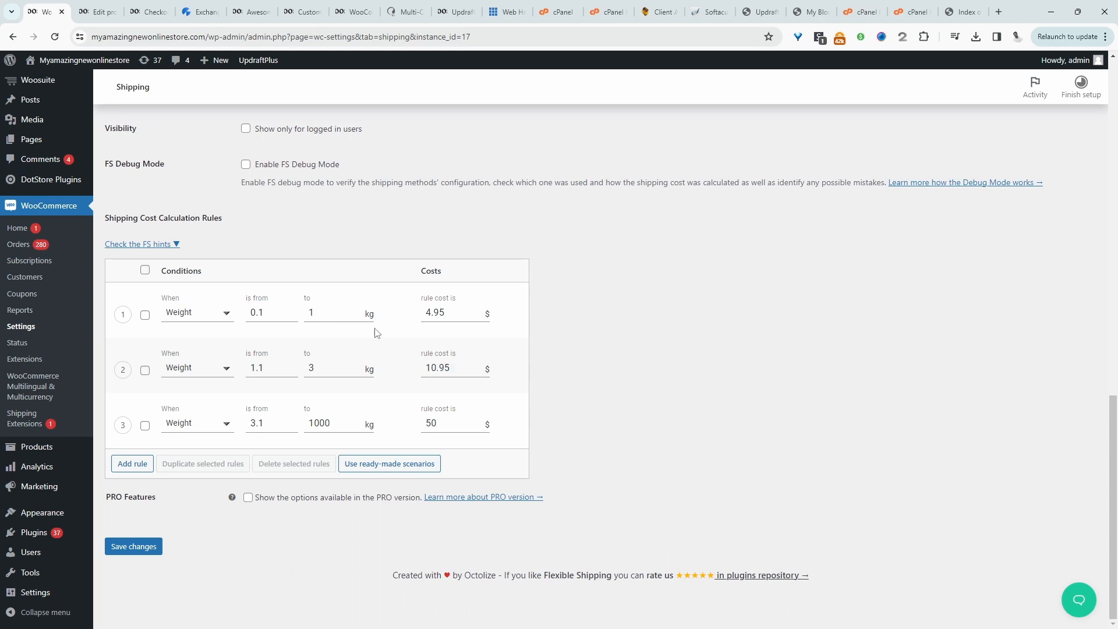
# Review the weight ranges and costs of the rules in the Shipping Cost Calculation Rules table
pyautogui.click(312, 315)
pyautogui.click(285, 320)
pyautogui.click(345, 313)
pyautogui.click(246, 369)
pyautogui.click(367, 369)
pyautogui.click(445, 372)
# Switch to the store's checkout page and lower the Camera quantity in the order summary by two
pyautogui.click(150, 11)
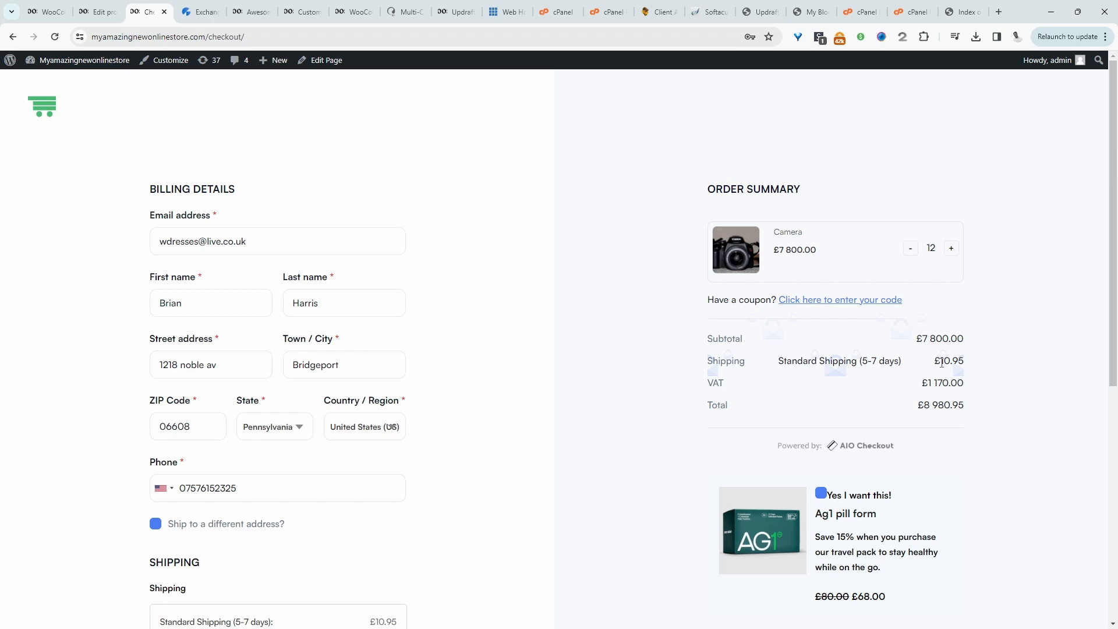
pyautogui.click(911, 250)
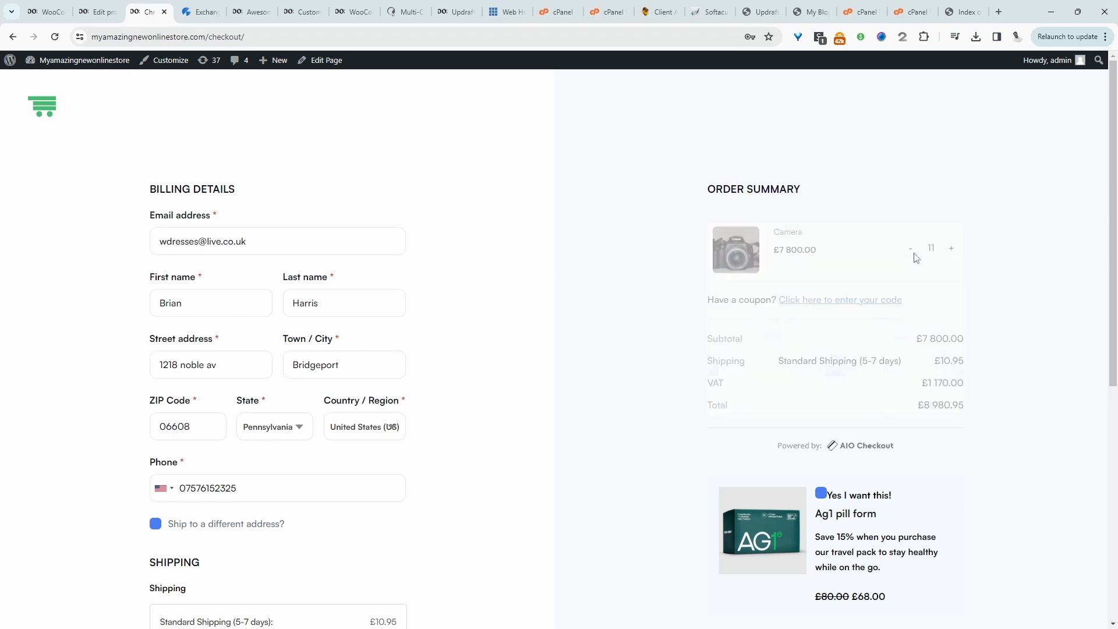
pyautogui.click(911, 251)
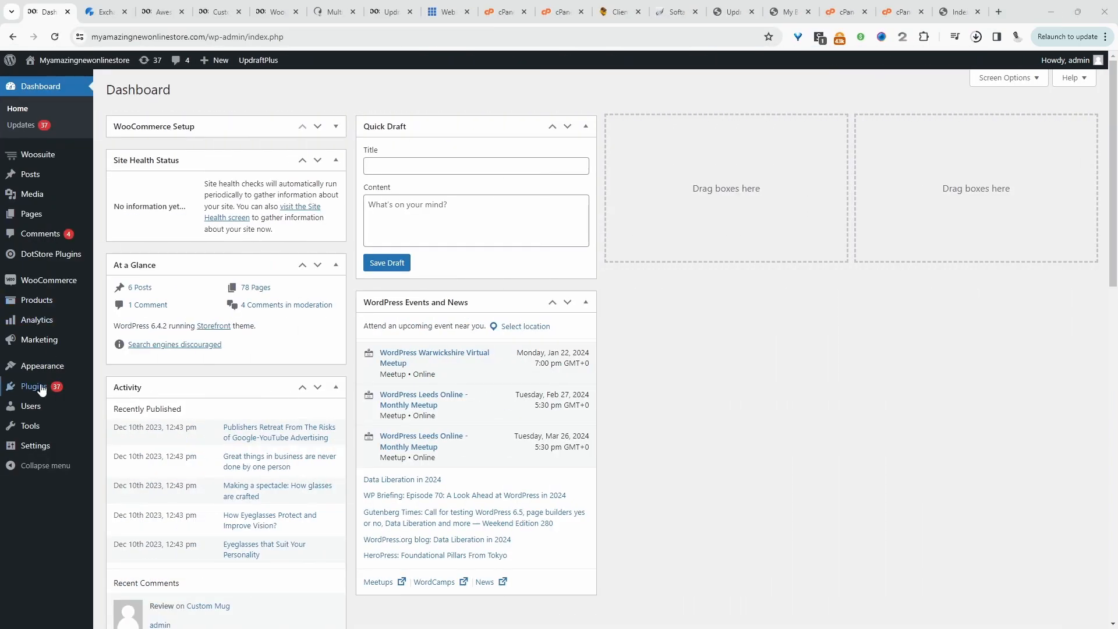
# Search the plugin directory for Table Rate Shipping, and install and activate the Flexible Shipping plugin
pyautogui.moveTo(41, 389)
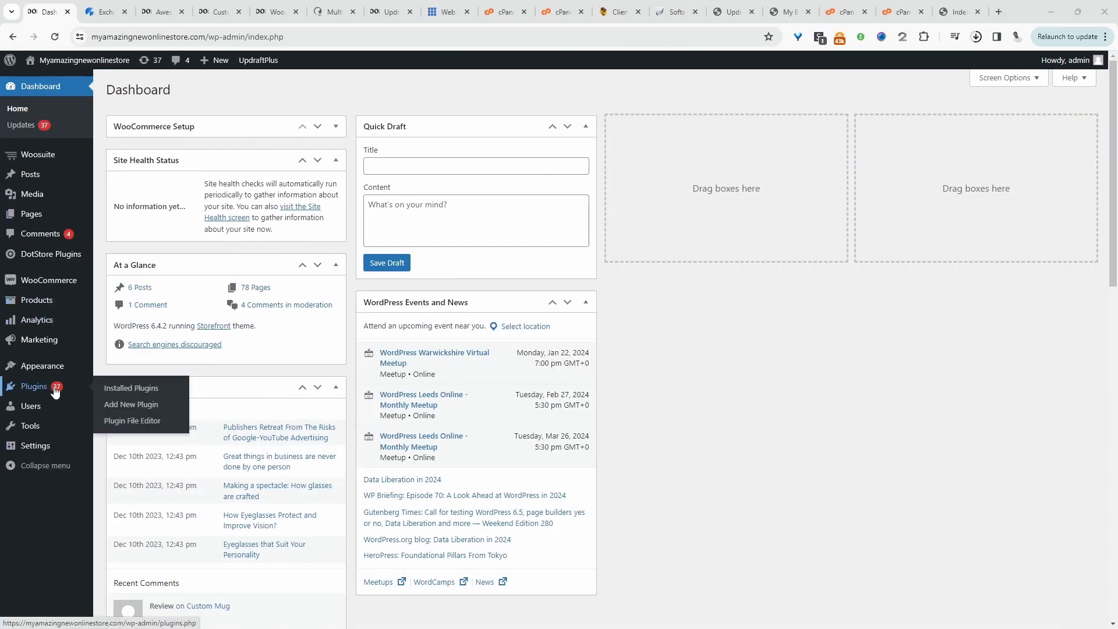
pyautogui.click(137, 404)
pyautogui.click(964, 136)
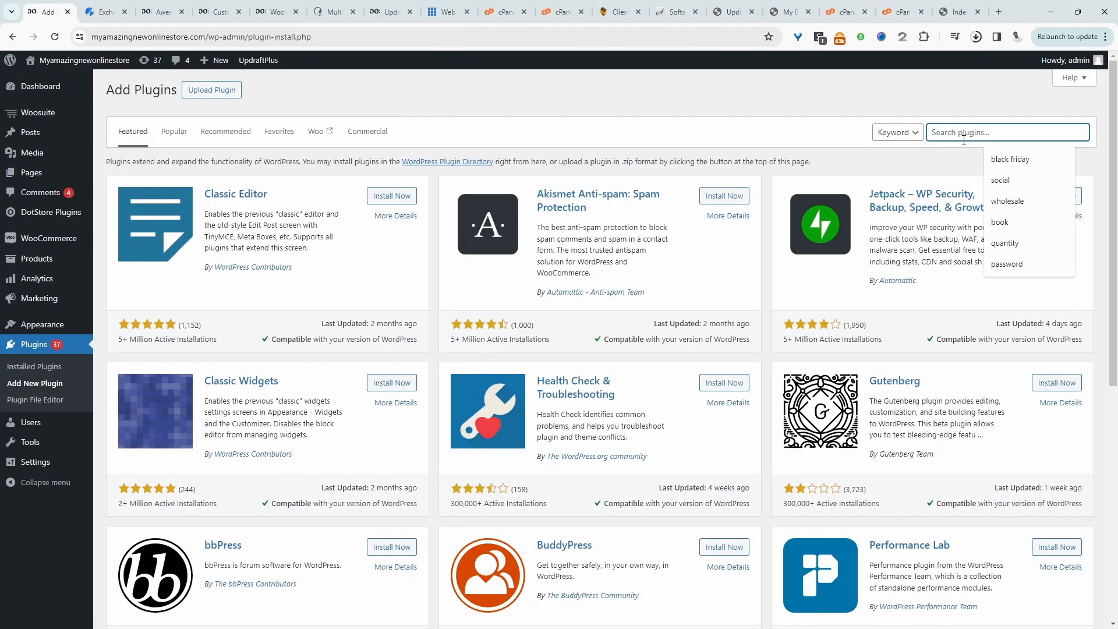
pyautogui.write('Table Rate Shipping')
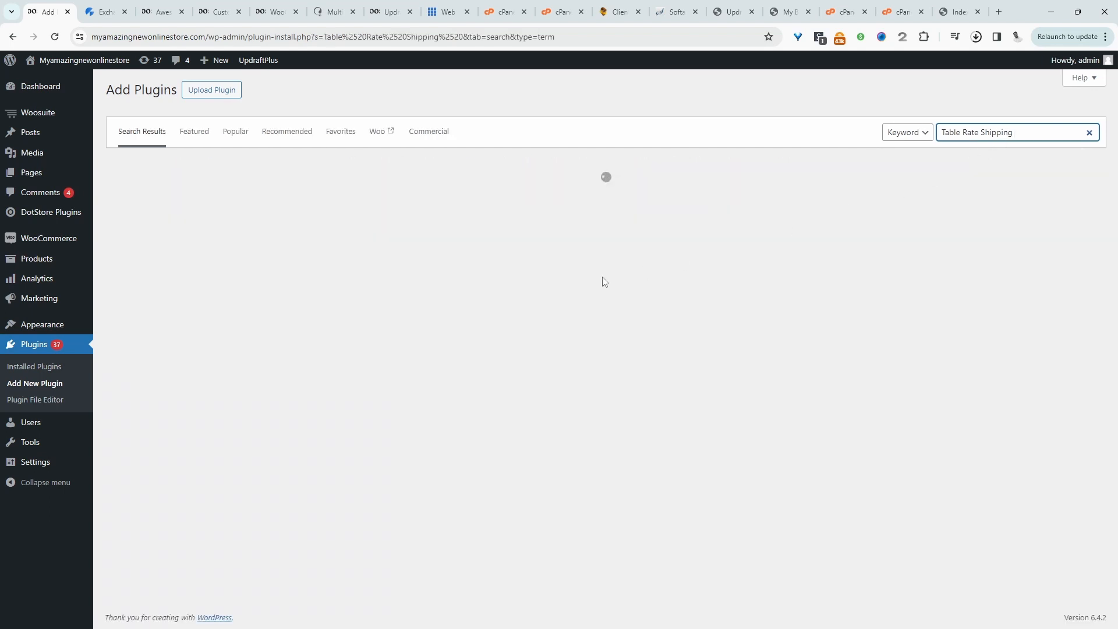
pyautogui.click(386, 198)
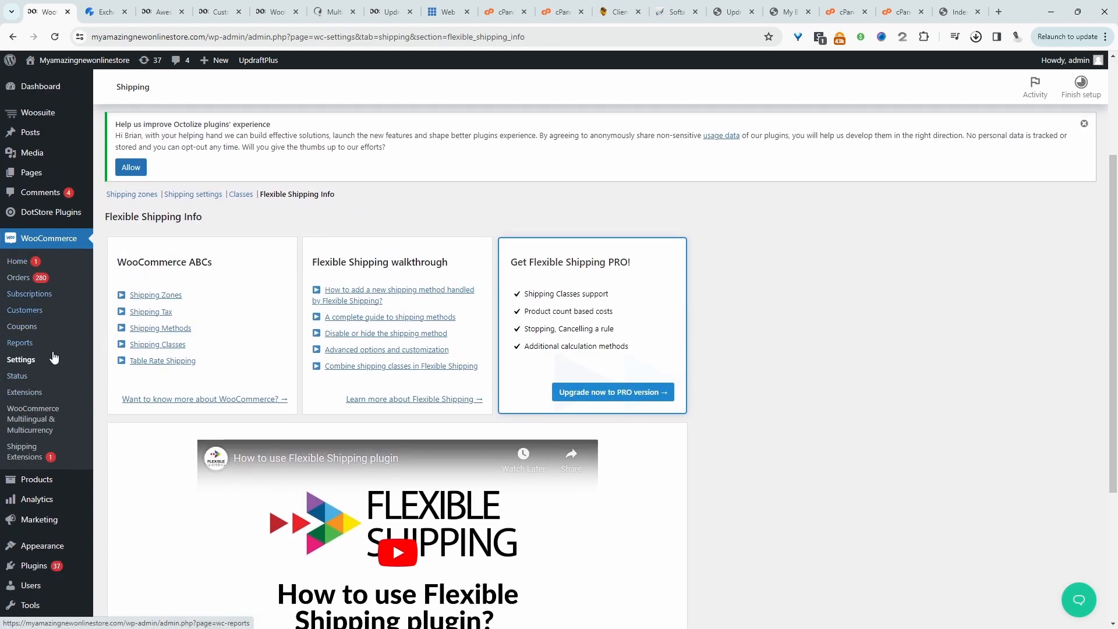
# Open the US shipping zone in the WooCommerce shipping settings and check its zone name and regions
pyautogui.click(26, 357)
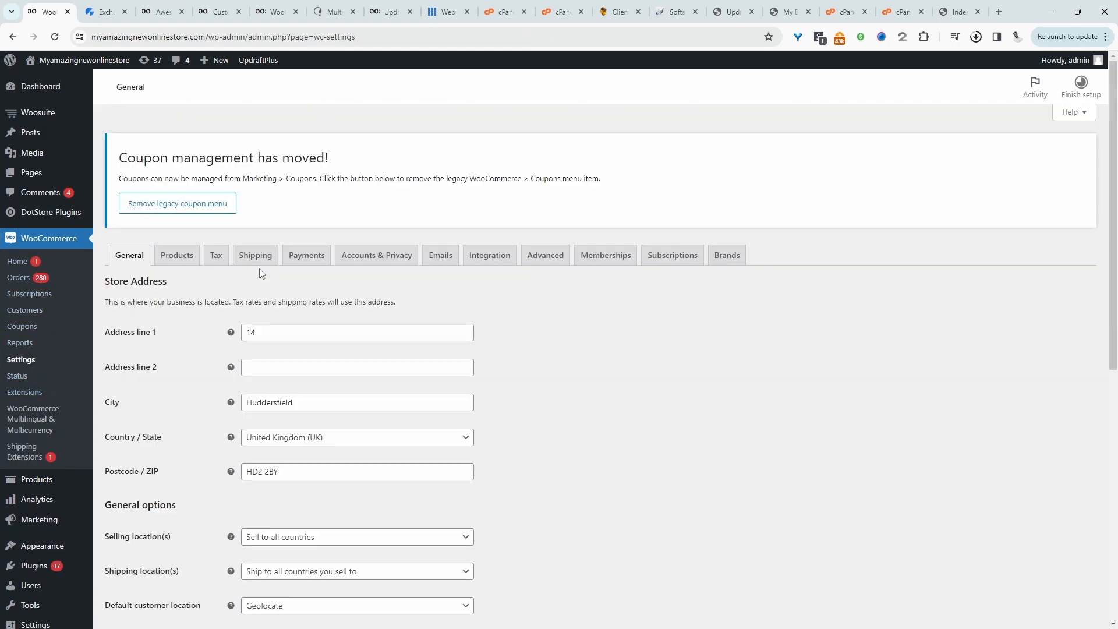
pyautogui.click(255, 257)
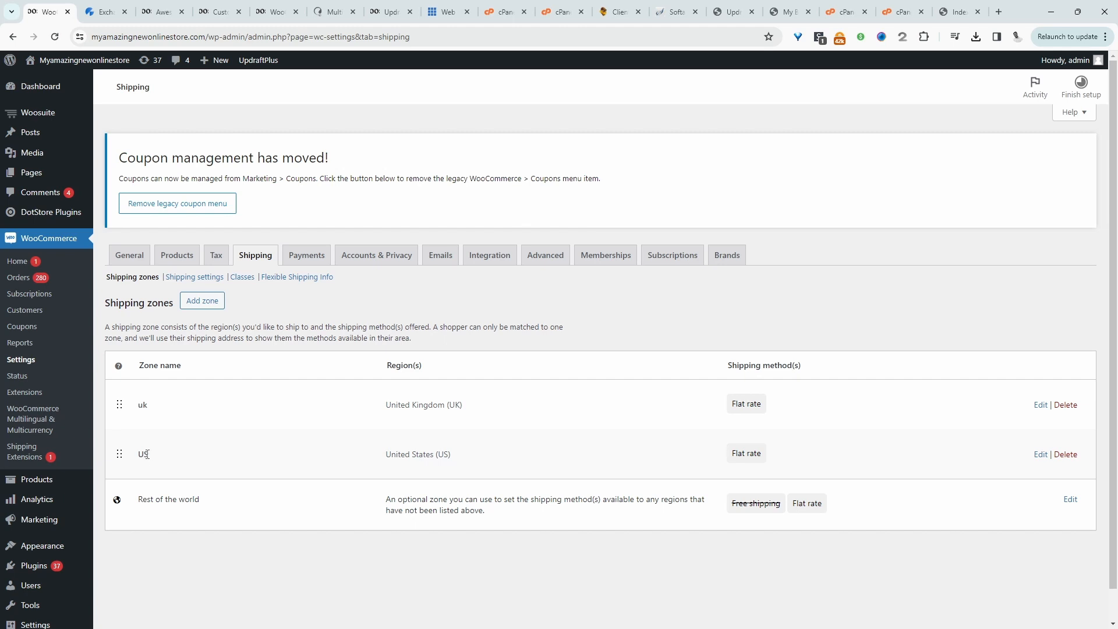
pyautogui.click(1040, 454)
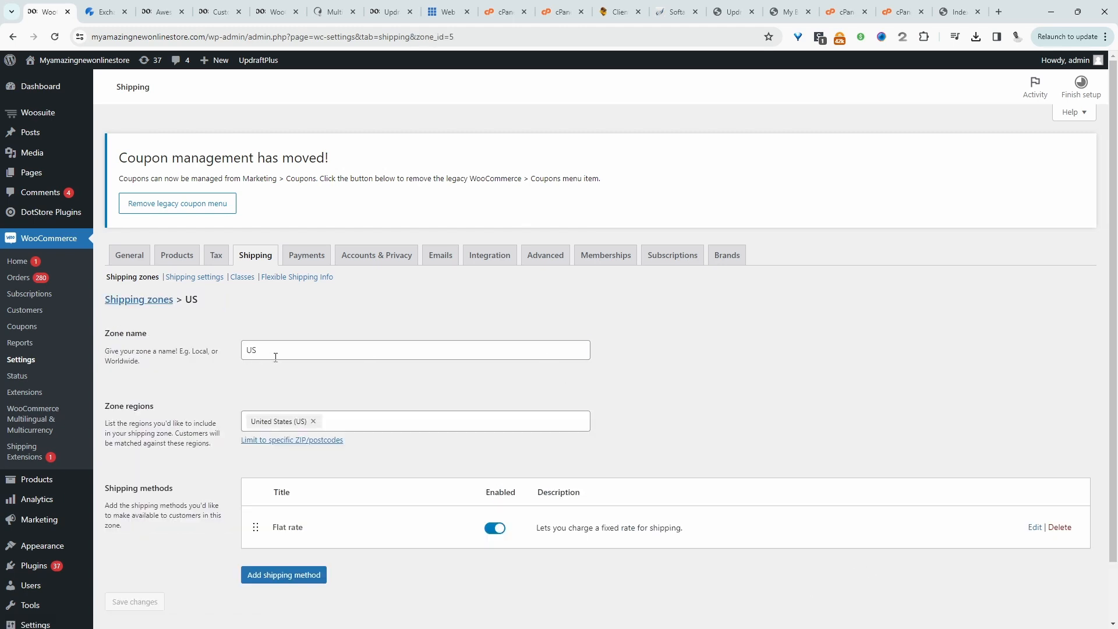
pyautogui.doubleClick(275, 357)
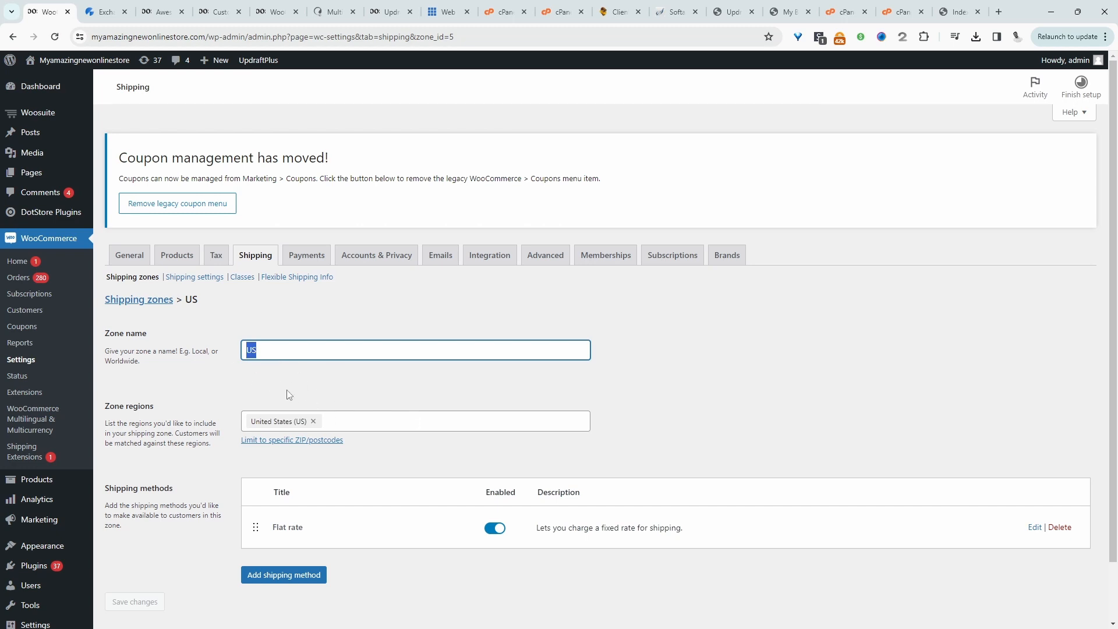
pyautogui.click(357, 417)
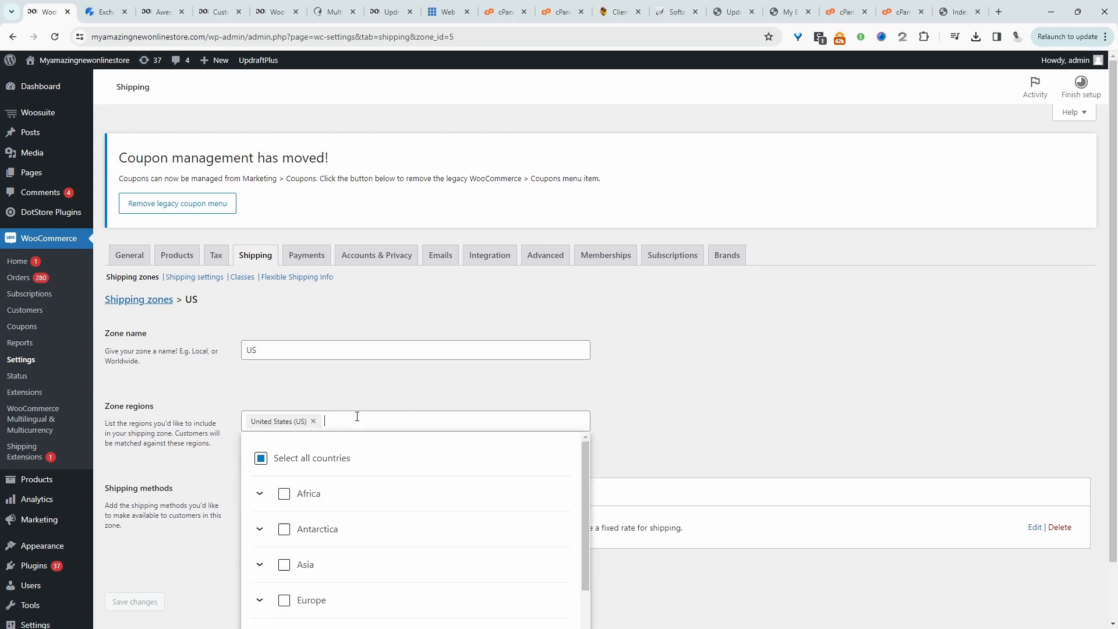
pyautogui.click(709, 403)
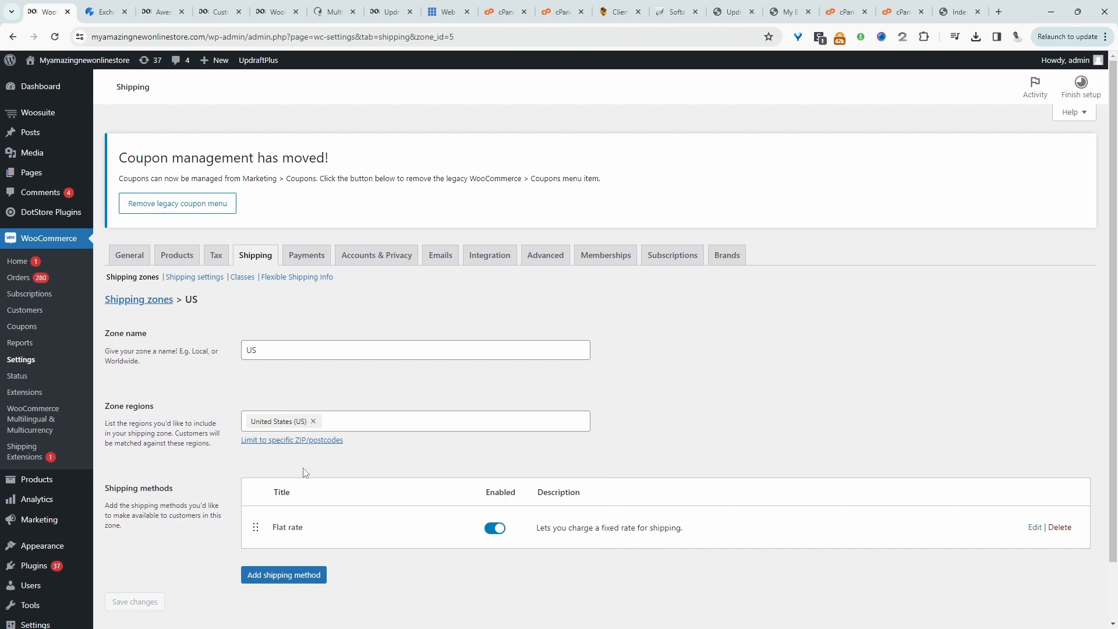
# Delete the Flat rate shipping method from the US zone and confirm the deletion
pyautogui.scroll(-2, 303, 473)
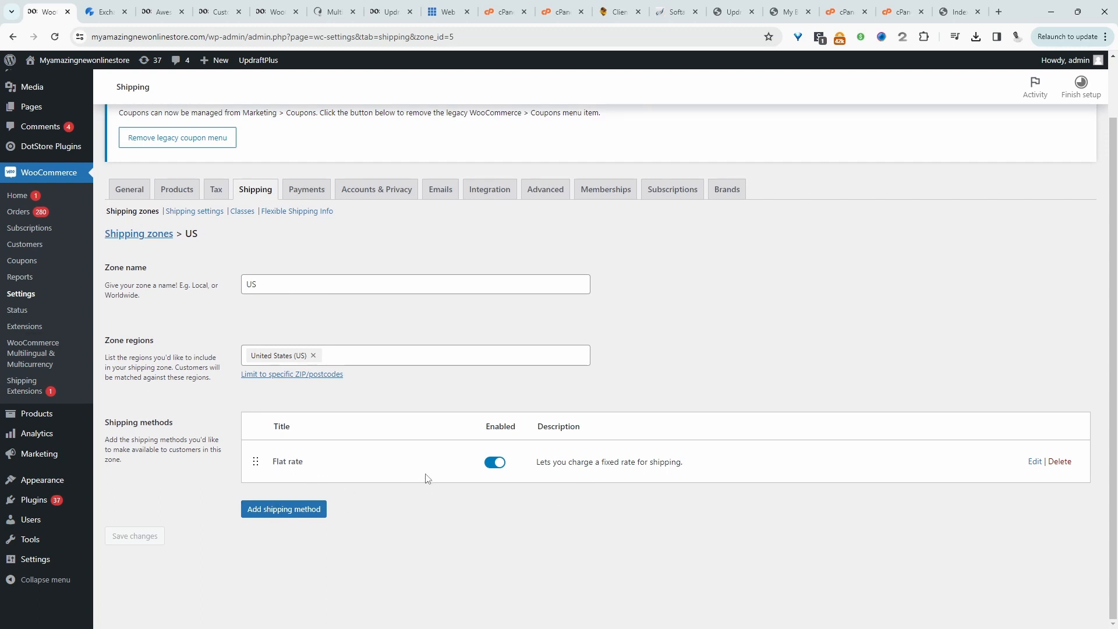
pyautogui.click(1060, 462)
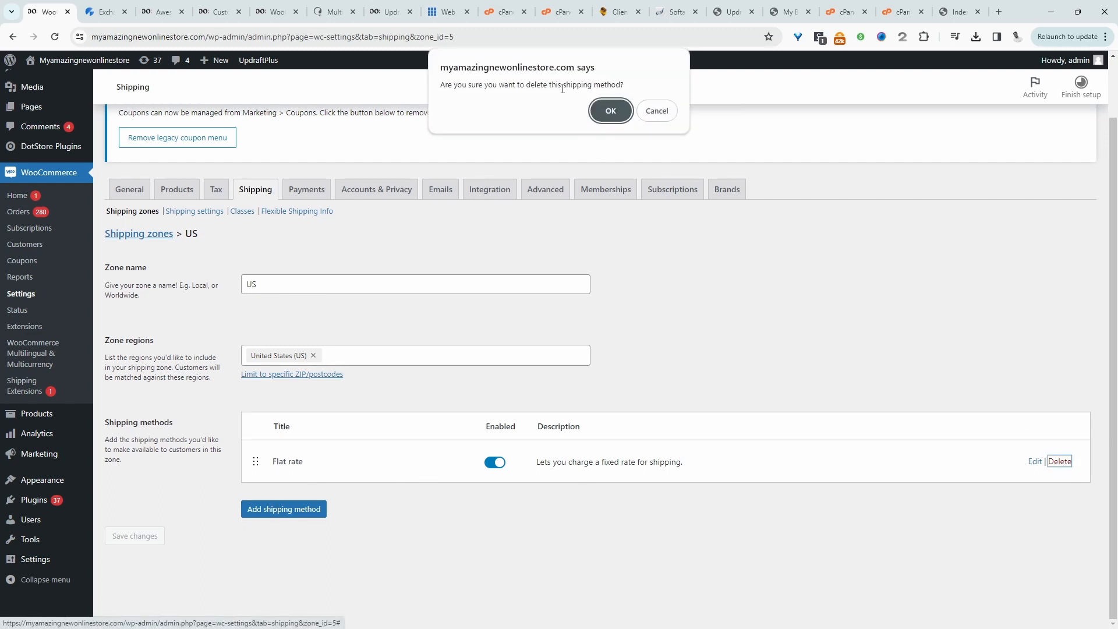
pyautogui.click(606, 110)
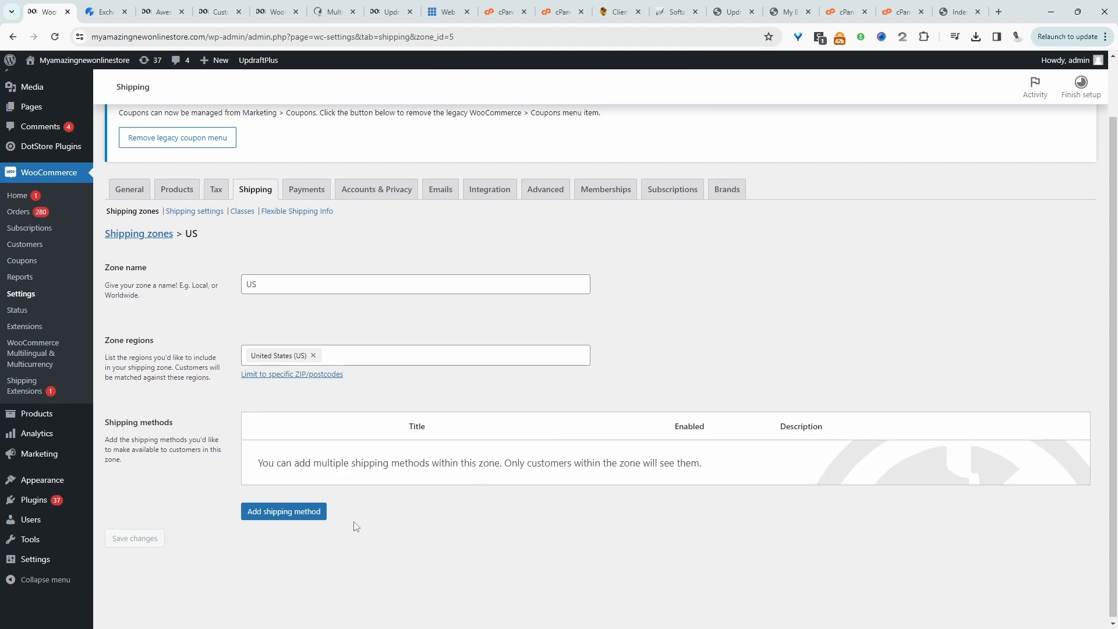
# Add the Flexible Shipping method to the US shipping zone
pyautogui.click(279, 516)
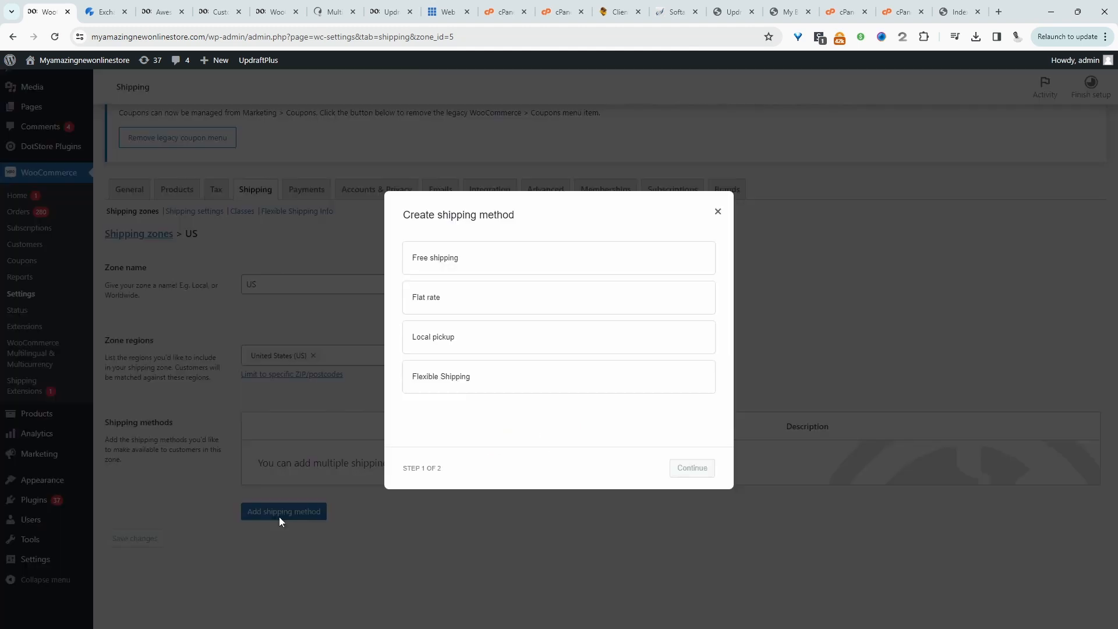
pyautogui.click(461, 384)
pyautogui.click(690, 467)
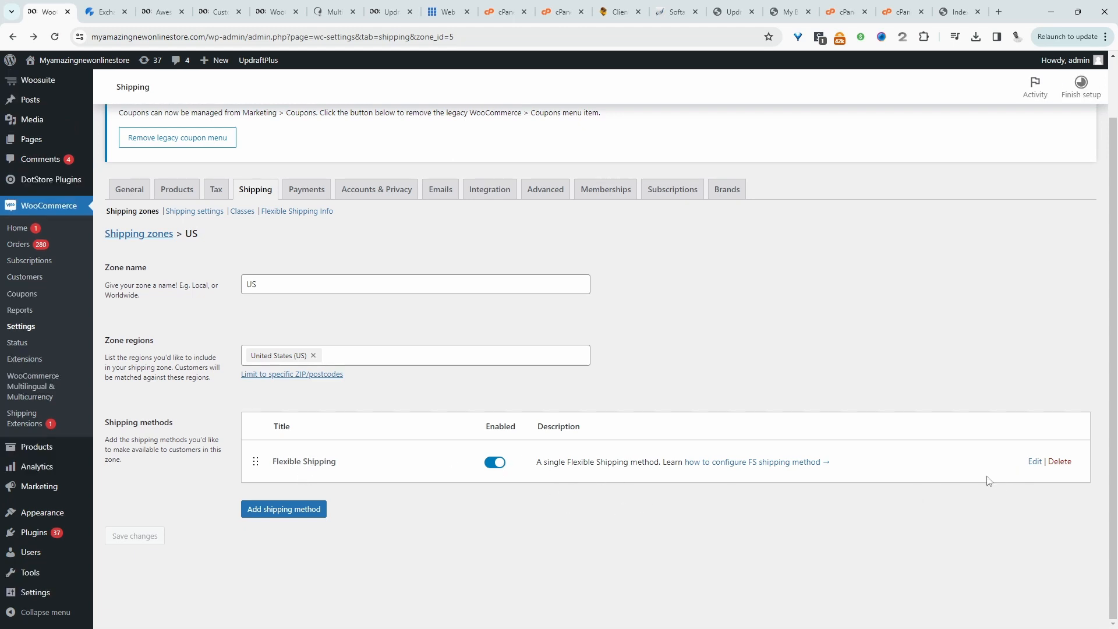
# Edit the Flexible Shipping method and set its title to "Standard Shipping (5-7 days)"
pyautogui.click(1034, 464)
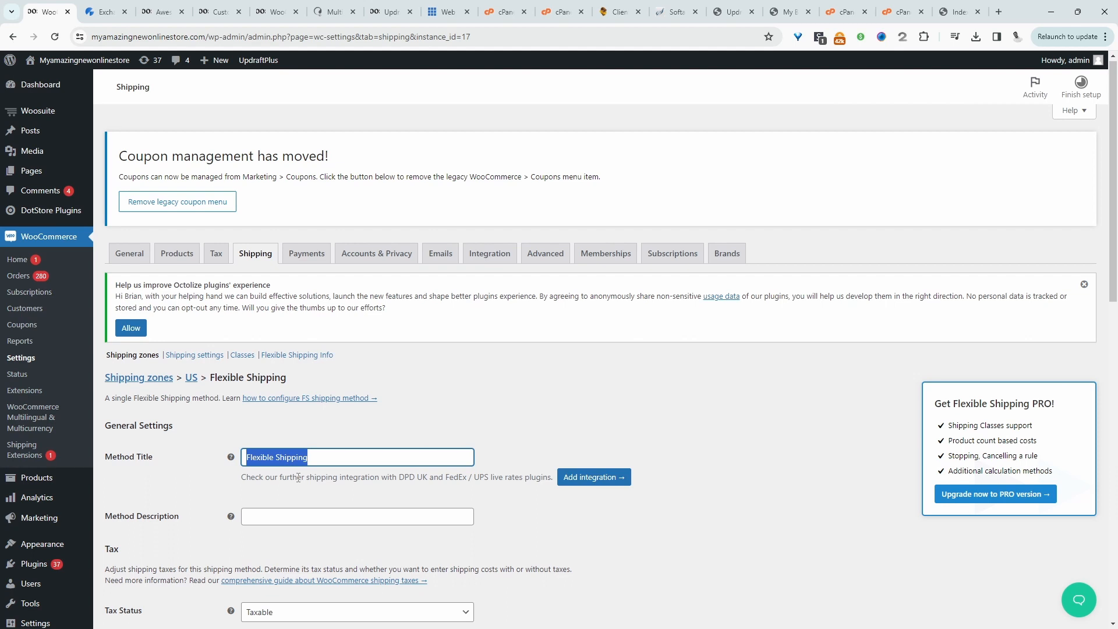
pyautogui.write('Standard Shipping (5-7 days)')
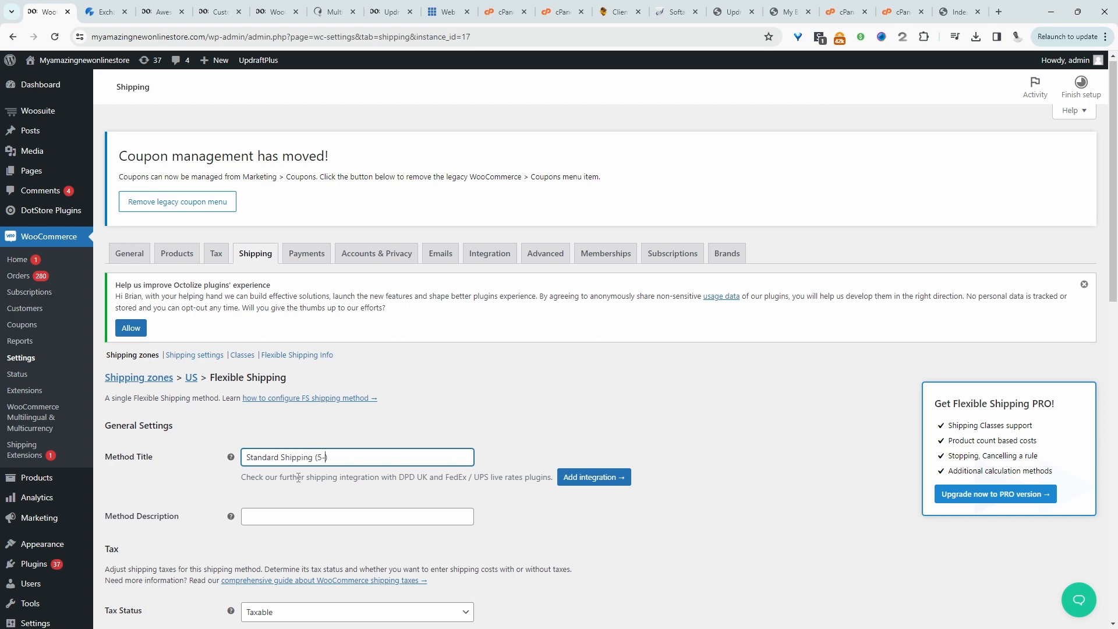
pyautogui.scroll(-2, 367, 377)
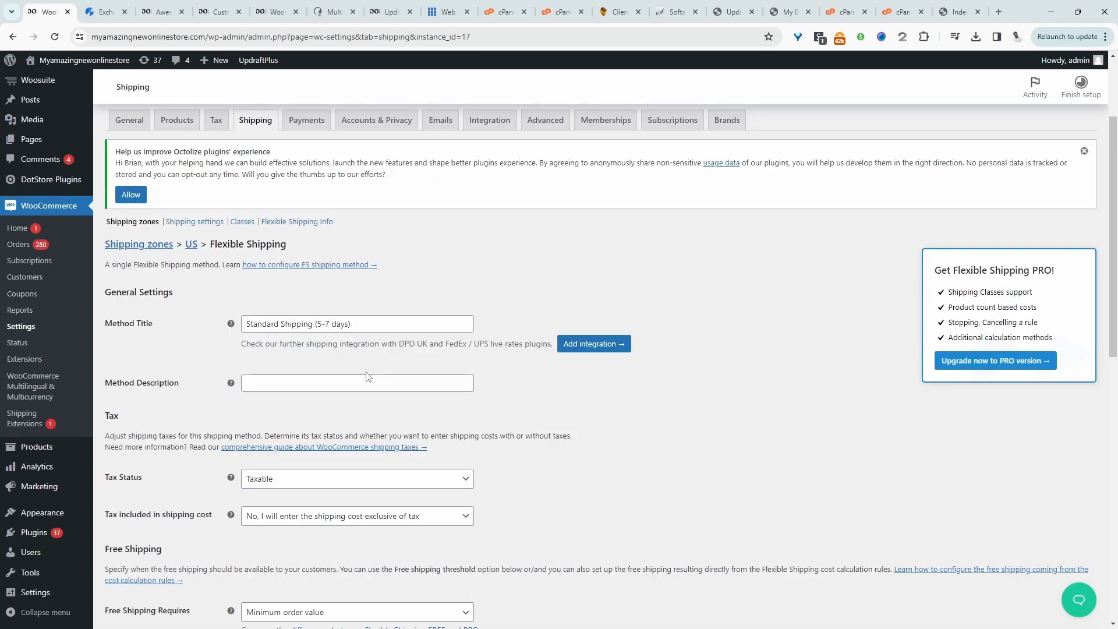
# Open the suggested shipping integrations page, accept its cookies, examine the DPD, UPS and FedEx integrations, and return to the method settings
pyautogui.click(586, 344)
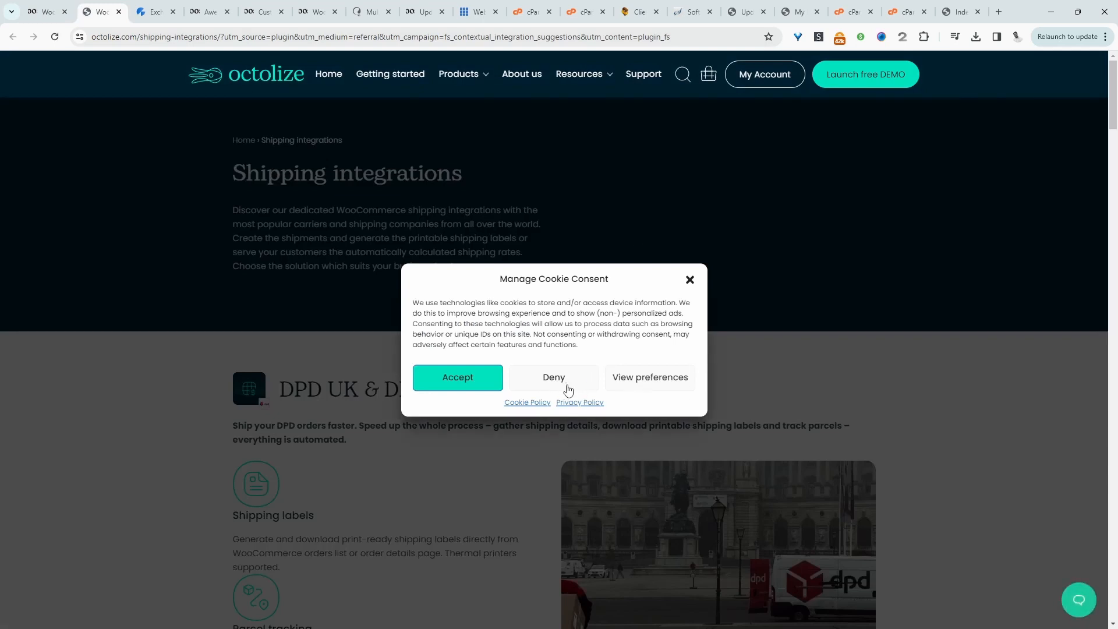
pyautogui.click(460, 378)
pyautogui.scroll(-12, 418, 429)
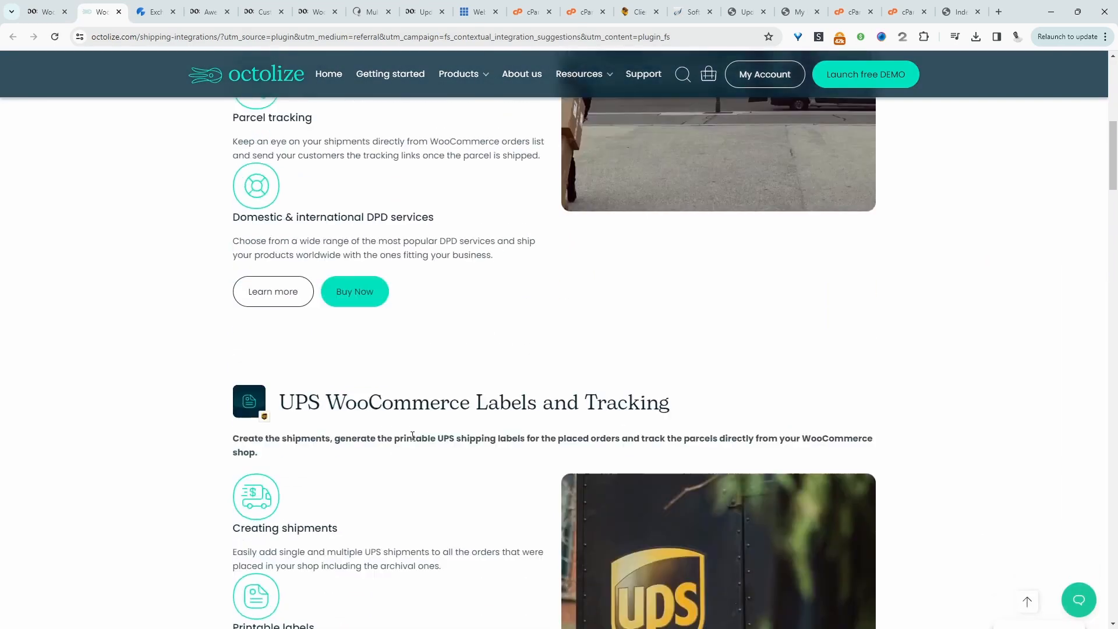
pyautogui.scroll(1, 510, 486)
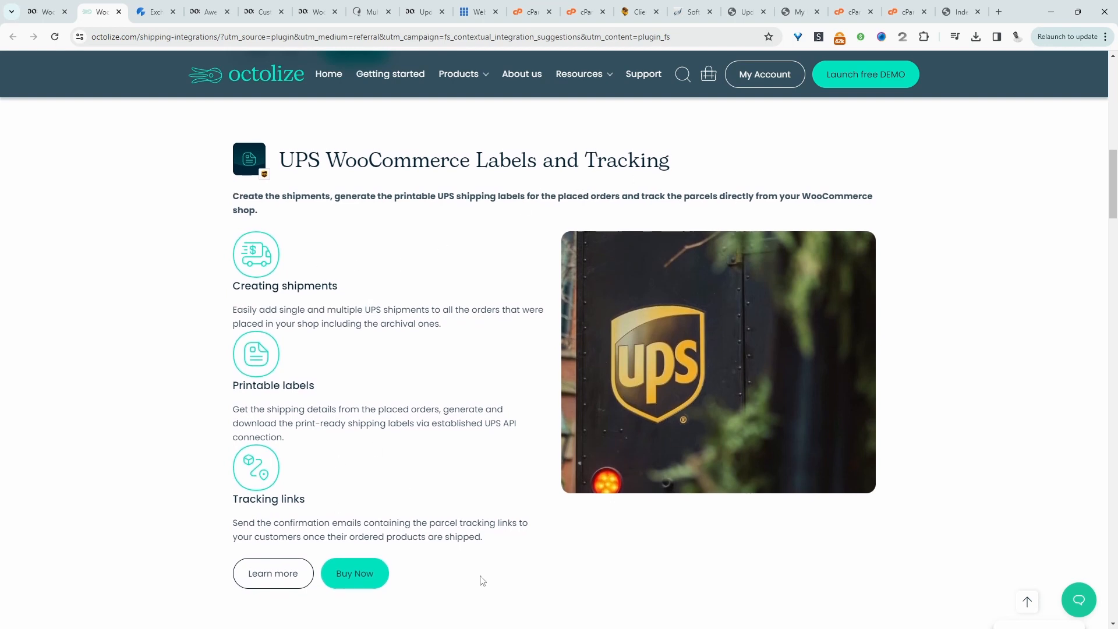
pyautogui.scroll(-9, 482, 564)
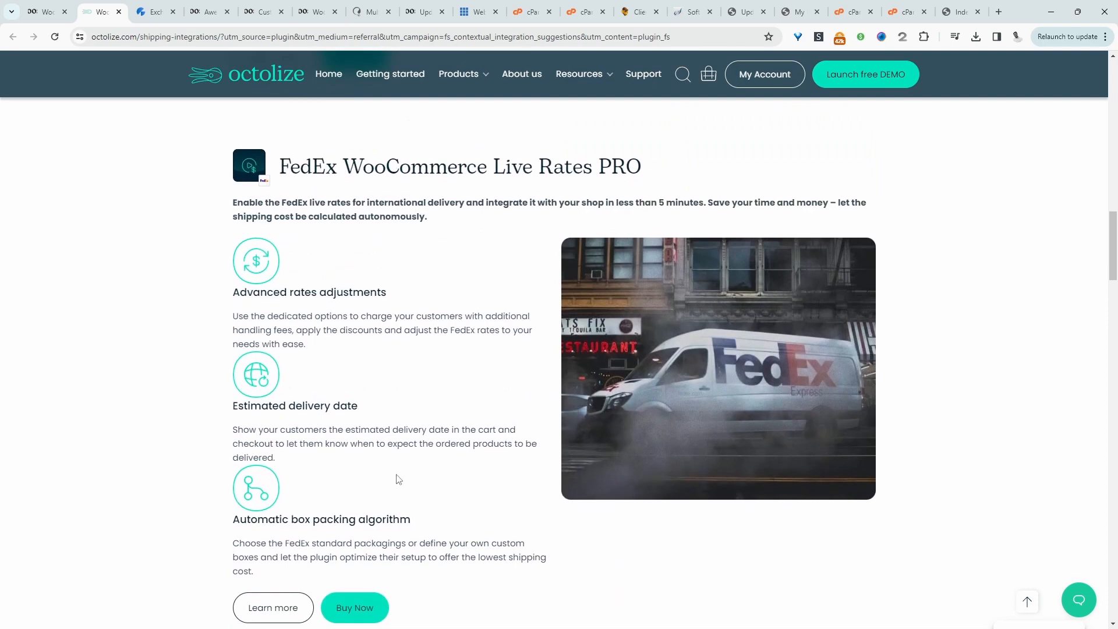
pyautogui.click(52, 15)
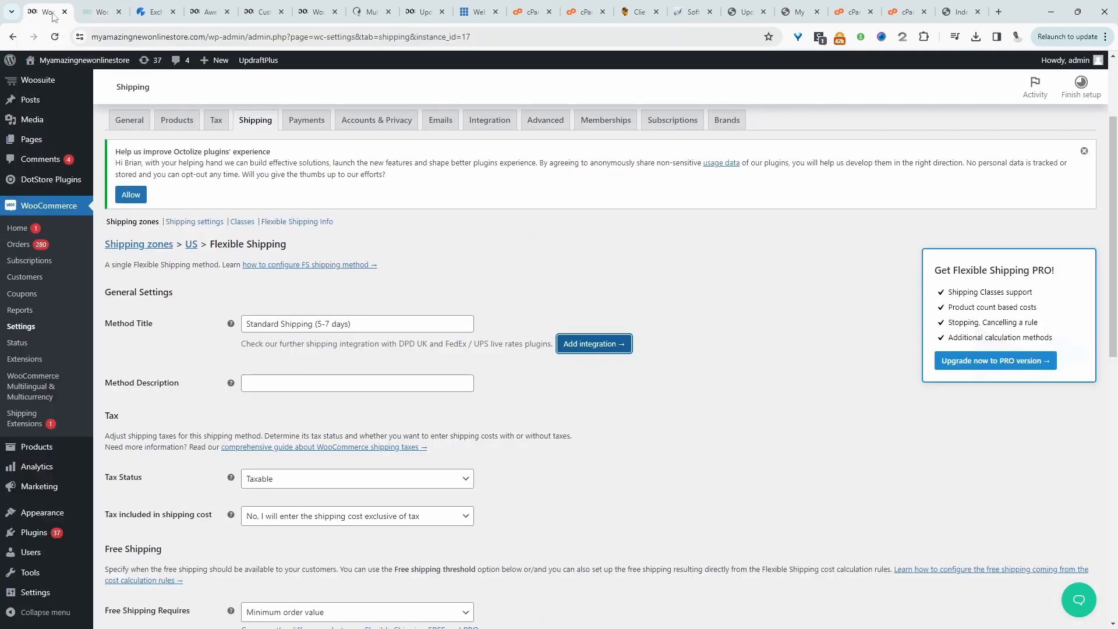
# Set the Tax Status of the Standard Shipping method to None
pyautogui.click(334, 381)
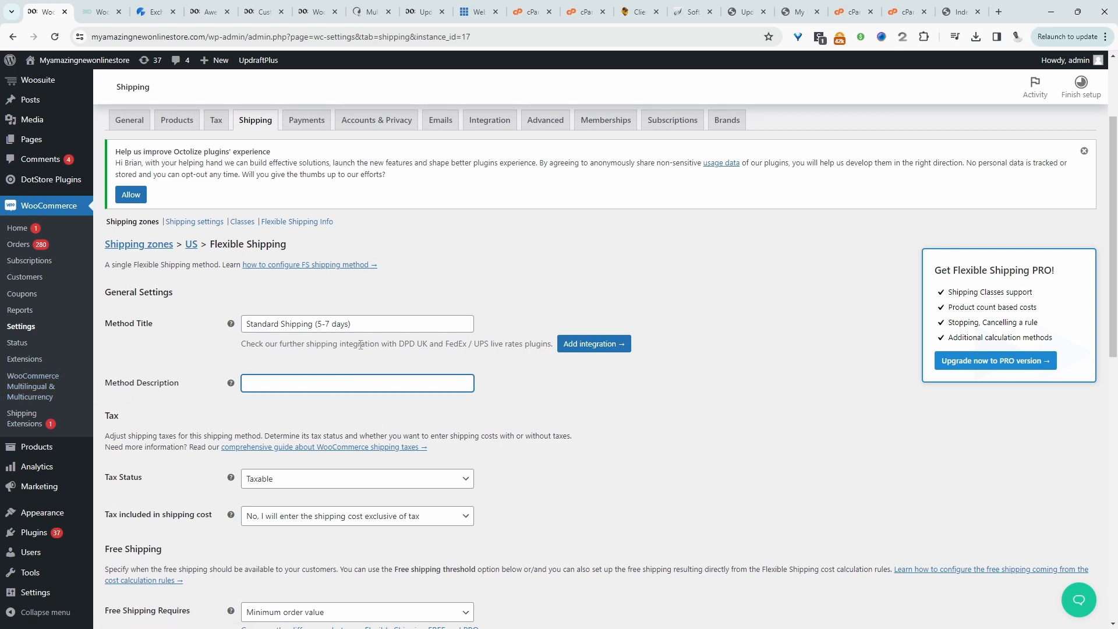
pyautogui.moveTo(349, 324); pyautogui.dragTo(198, 326)
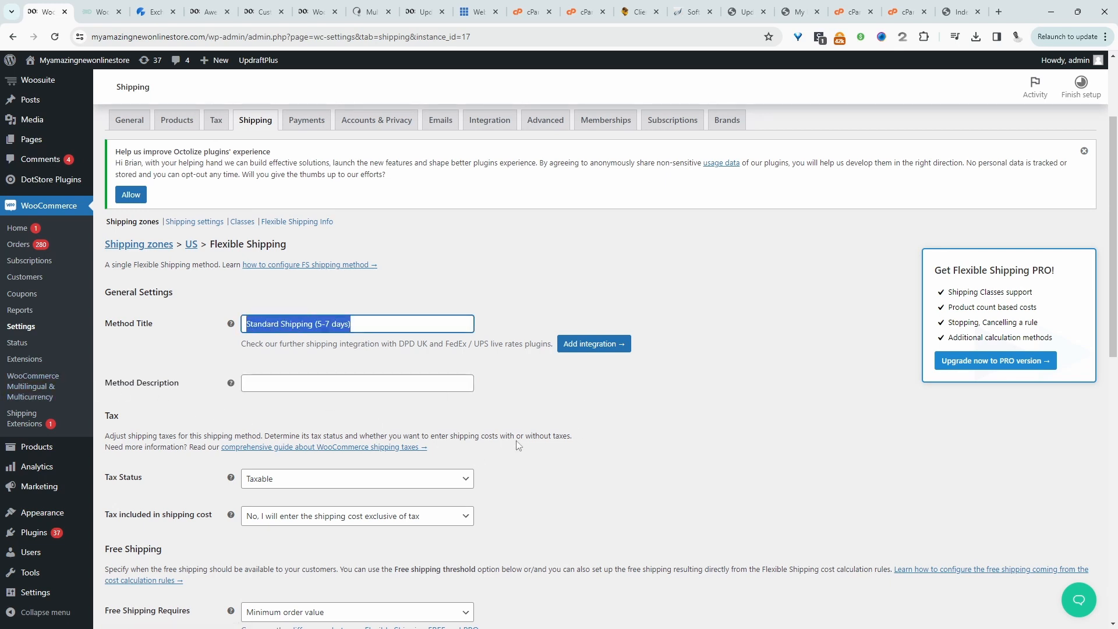
pyautogui.scroll(-2, 527, 498)
pyautogui.click(290, 350)
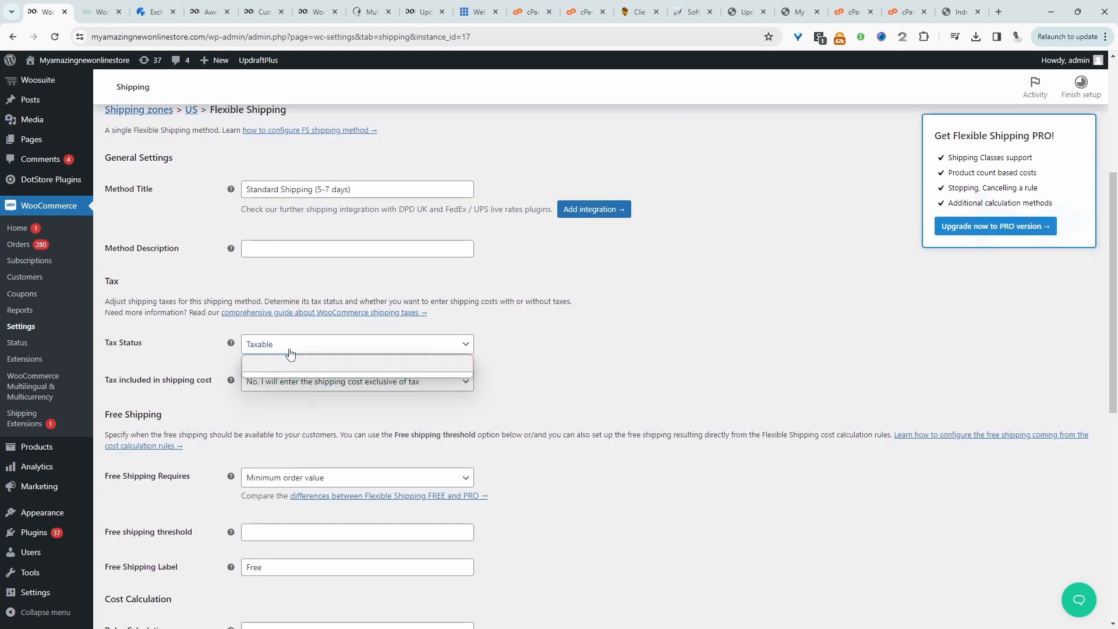
pyautogui.click(290, 350)
pyautogui.click(288, 351)
pyautogui.click(288, 364)
pyautogui.click(460, 348)
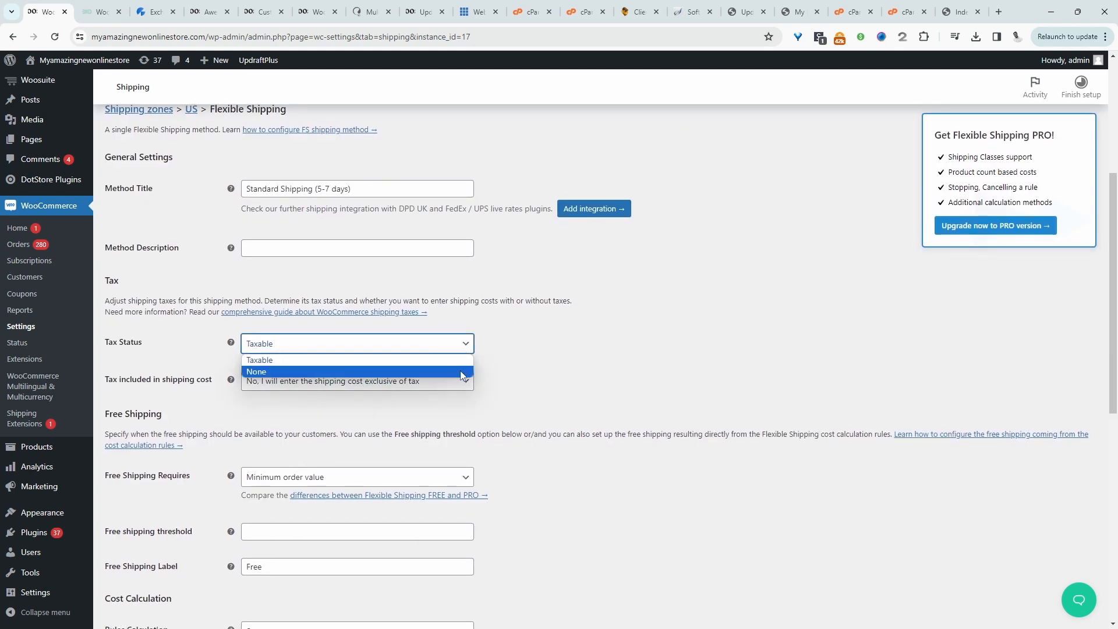
pyautogui.click(462, 373)
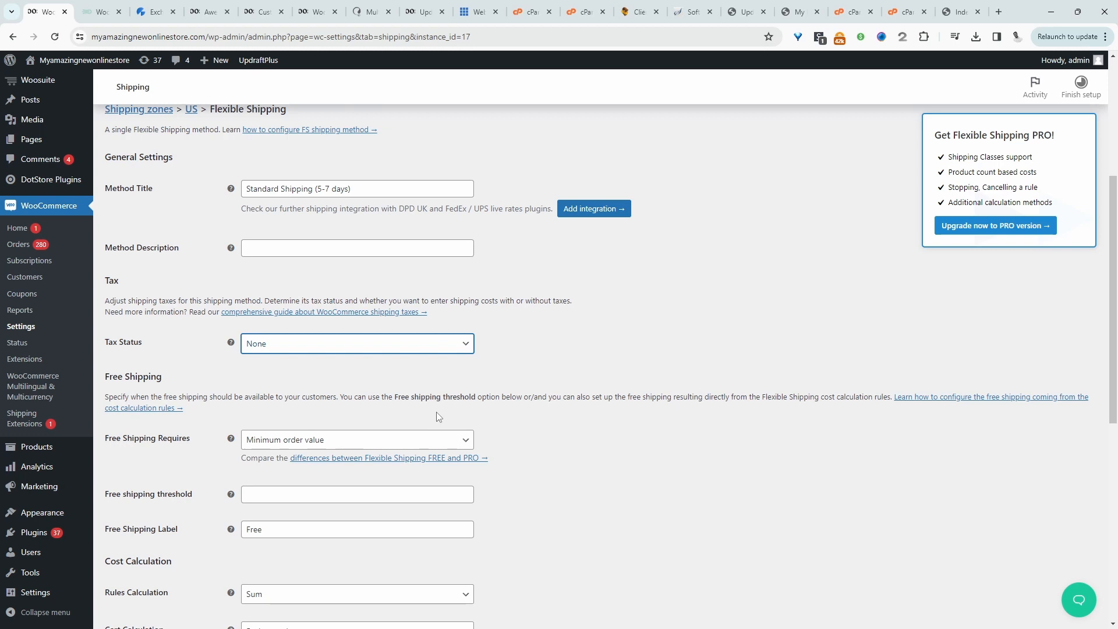
# Examine the available options for the Free Shipping Requires setting and leave the list without choosing another one
pyautogui.scroll(-2, 438, 416)
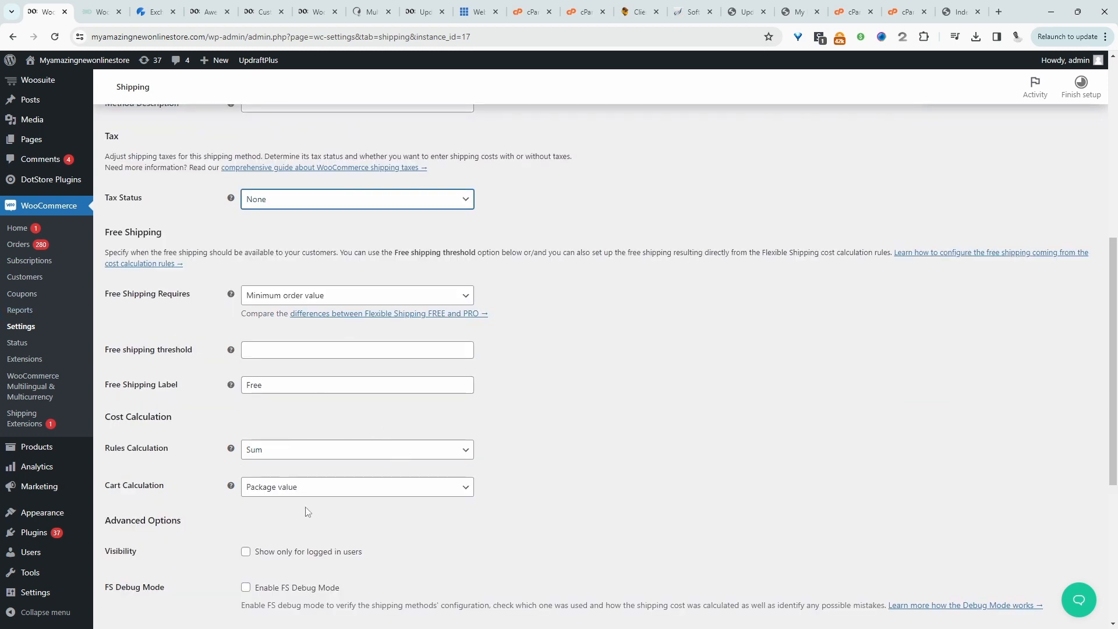
pyautogui.click(349, 297)
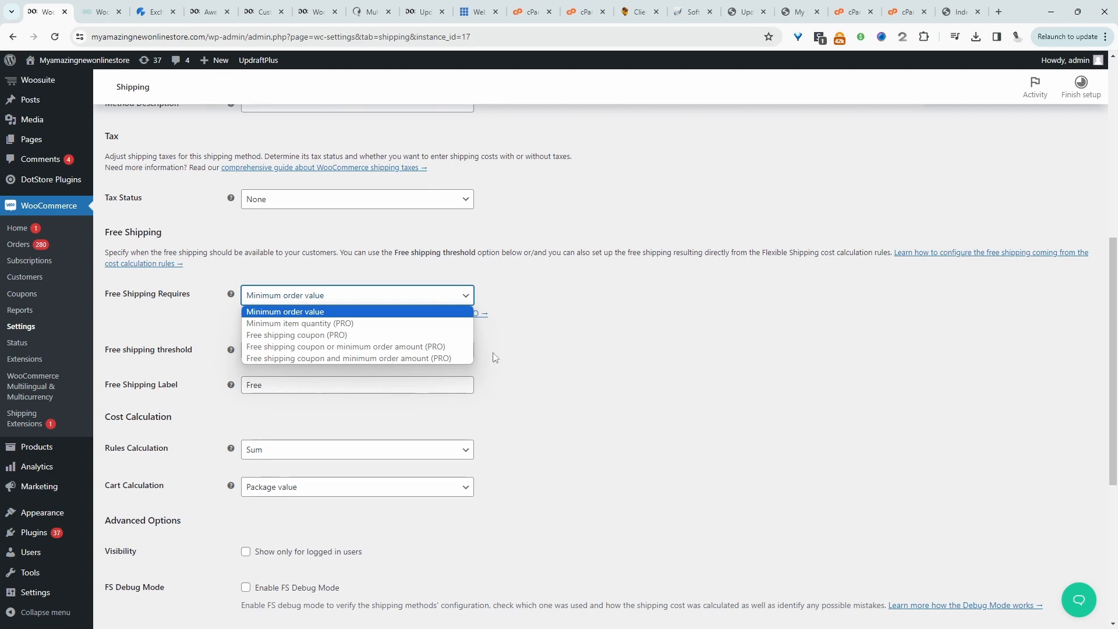
pyautogui.click(589, 357)
# Set the first shipping cost calculation rule to apply Always with a rule cost of $10
pyautogui.scroll(-5, 693, 465)
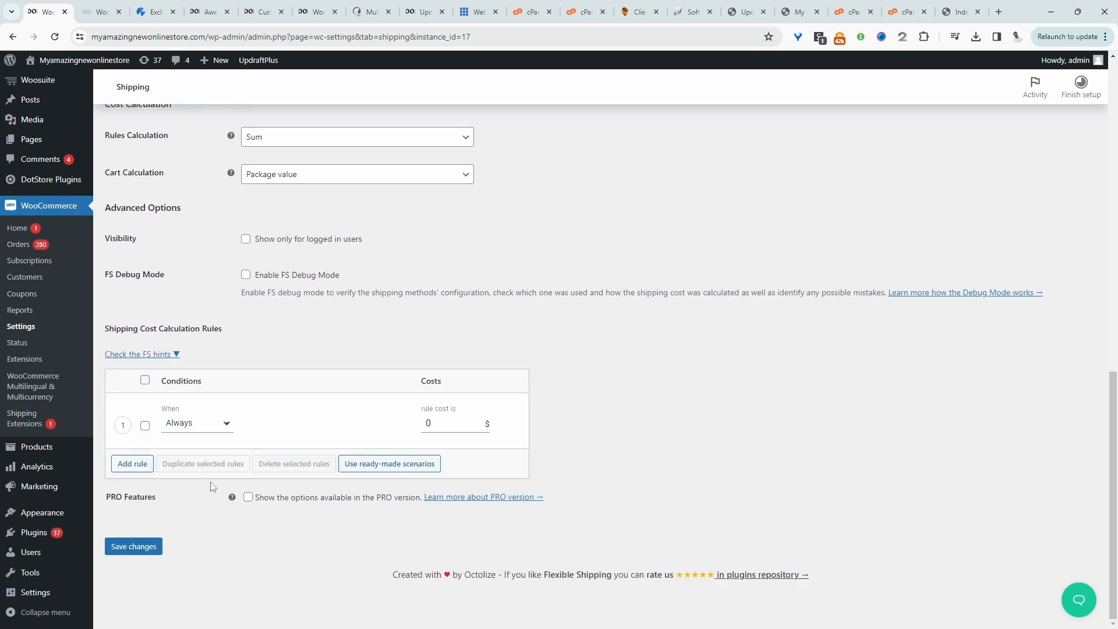
pyautogui.click(186, 429)
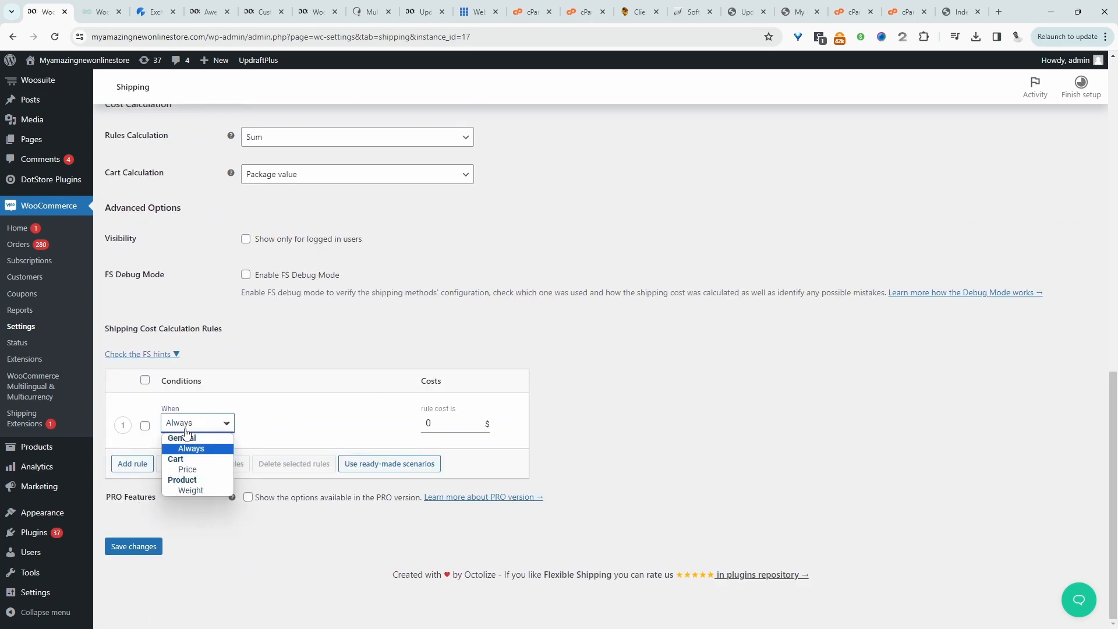
pyautogui.click(190, 447)
pyautogui.click(451, 422)
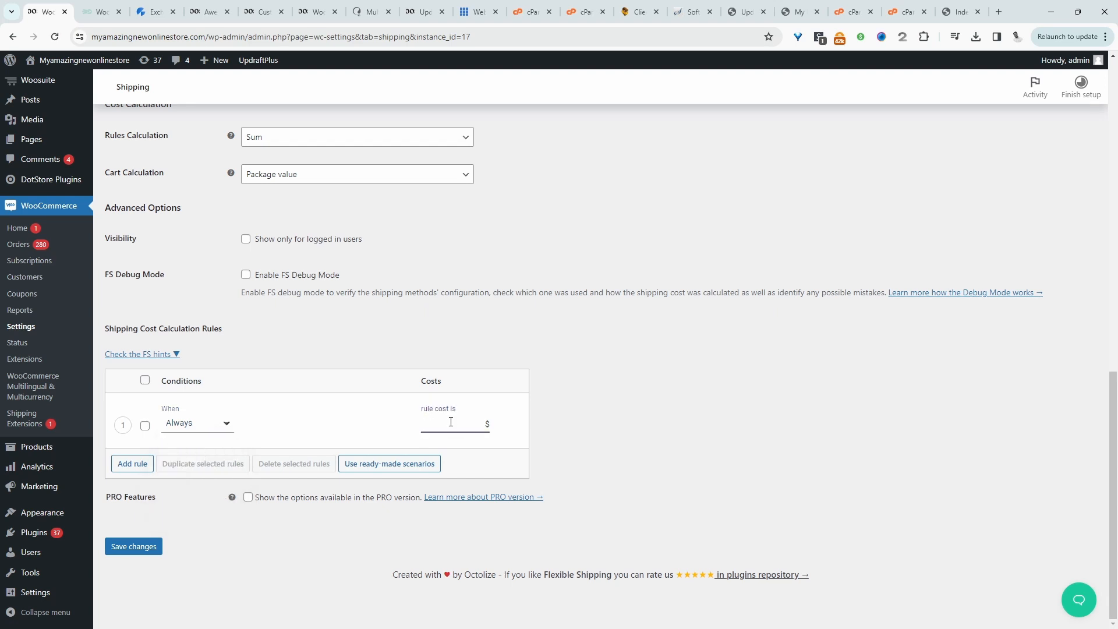
pyautogui.write('10')
# Change the first cost rule to a Price condition from $1 to $50 with a rule cost of $6.95
pyautogui.click(198, 423)
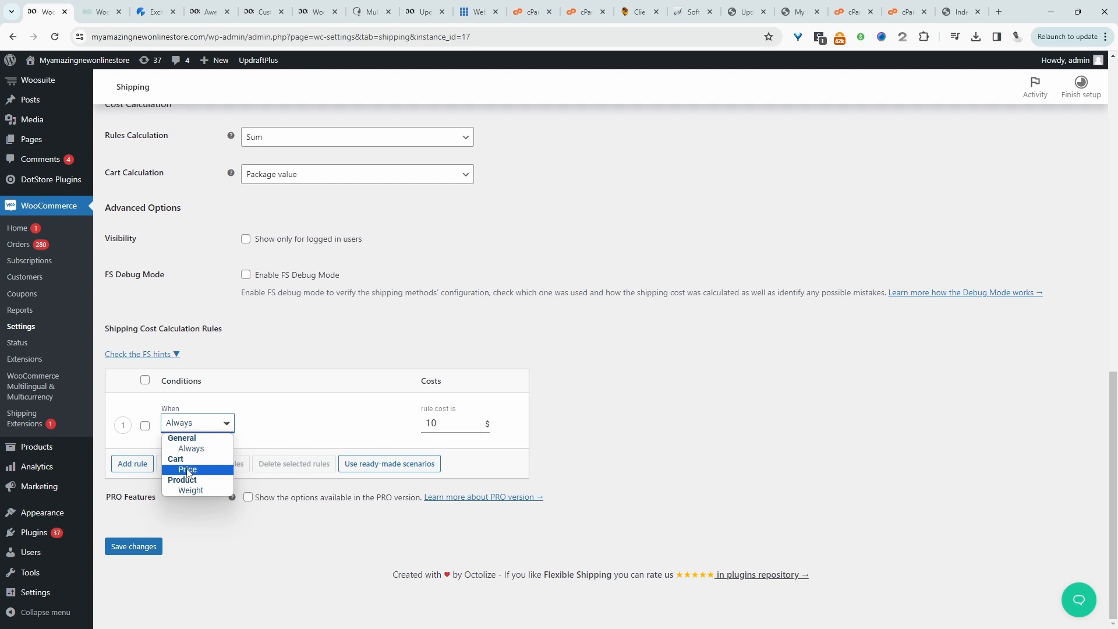
pyautogui.click(188, 469)
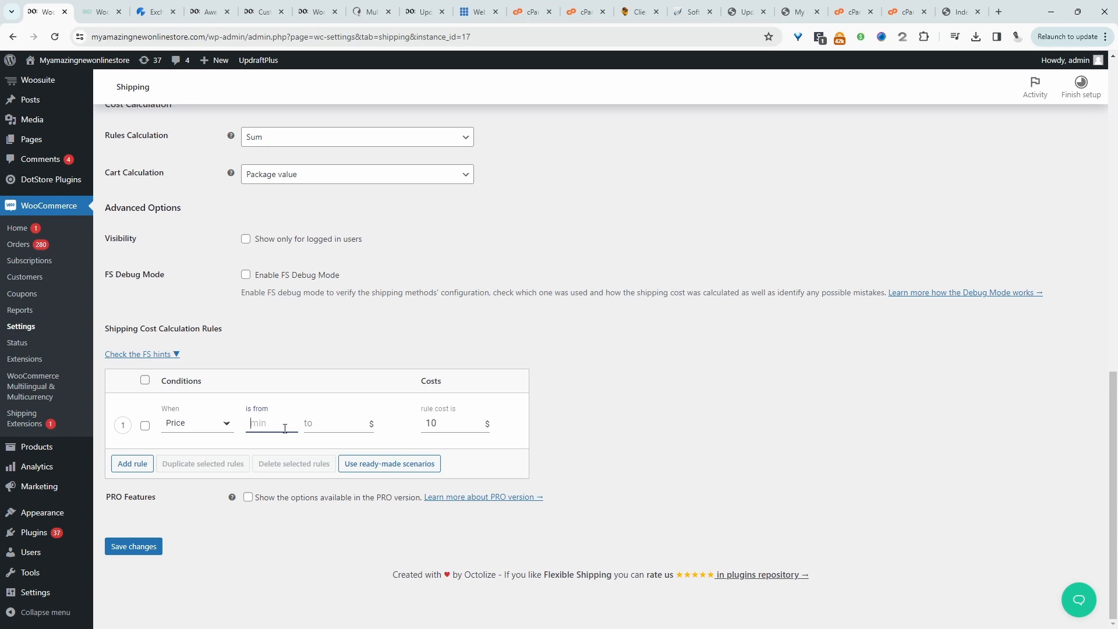
pyautogui.write('1')
pyautogui.click(317, 424)
pyautogui.write('50')
pyautogui.press('Tab')
pyautogui.write('6.95')
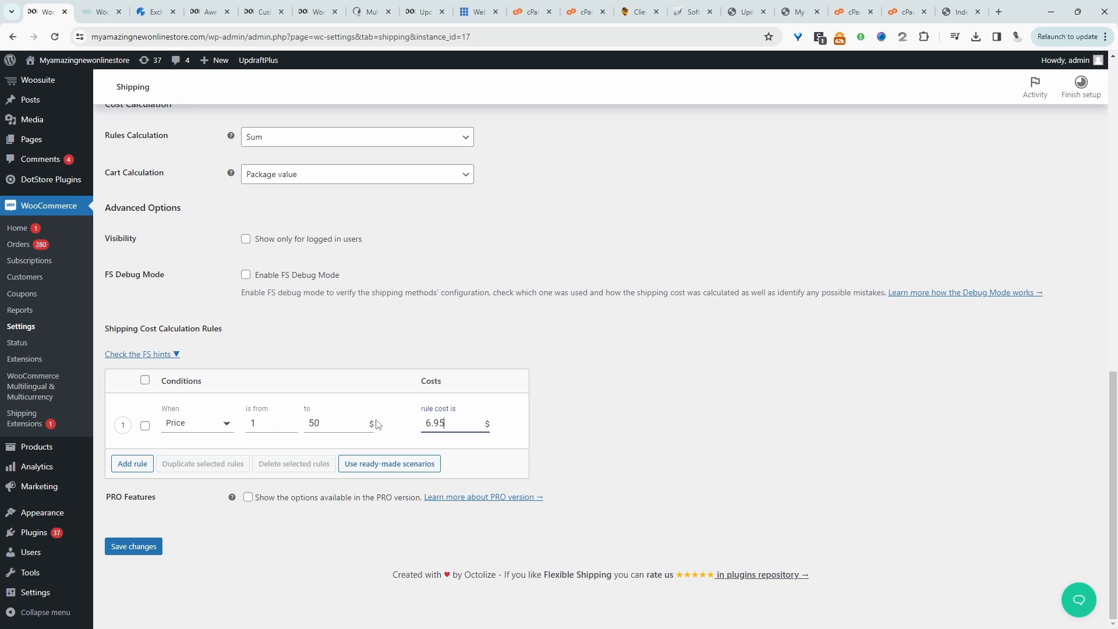
# Add a second rule with a Price condition from $51 to $100000 costing $25, and delete that rule
pyautogui.click(133, 464)
pyautogui.click(192, 479)
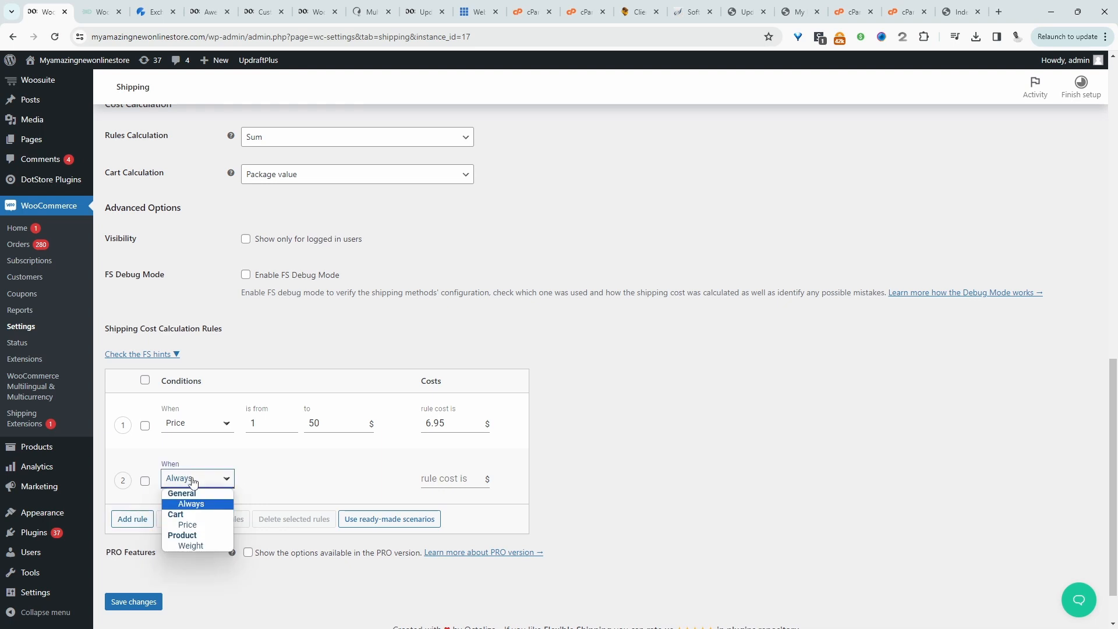
pyautogui.click(187, 524)
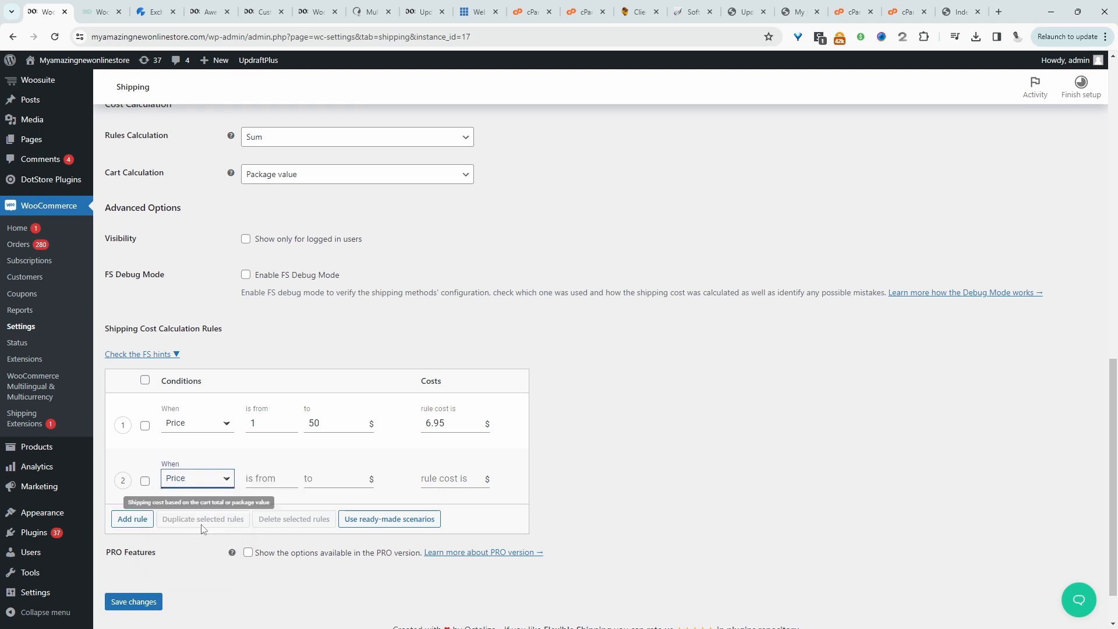
pyautogui.click(267, 479)
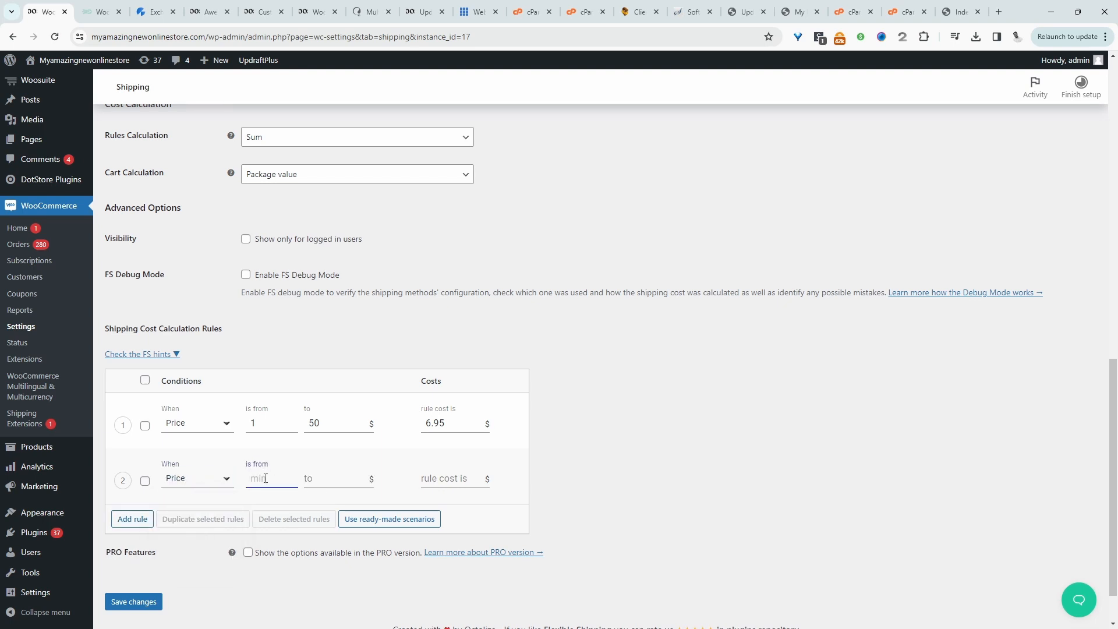
pyautogui.write('51')
pyautogui.click(335, 476)
pyautogui.write('100000')
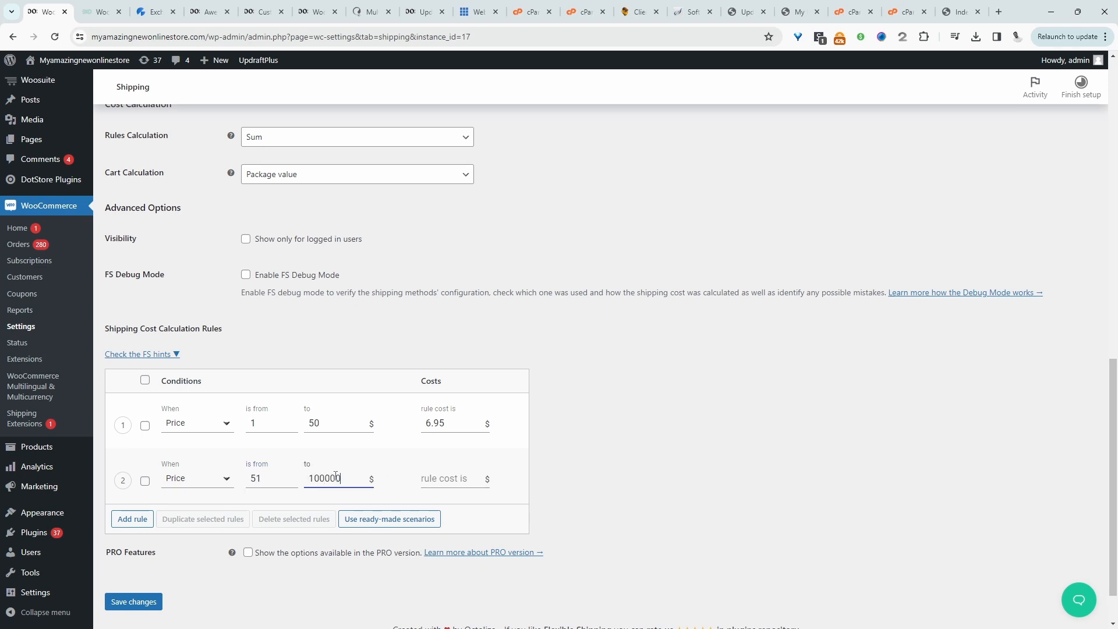
pyautogui.click(467, 478)
pyautogui.write('25')
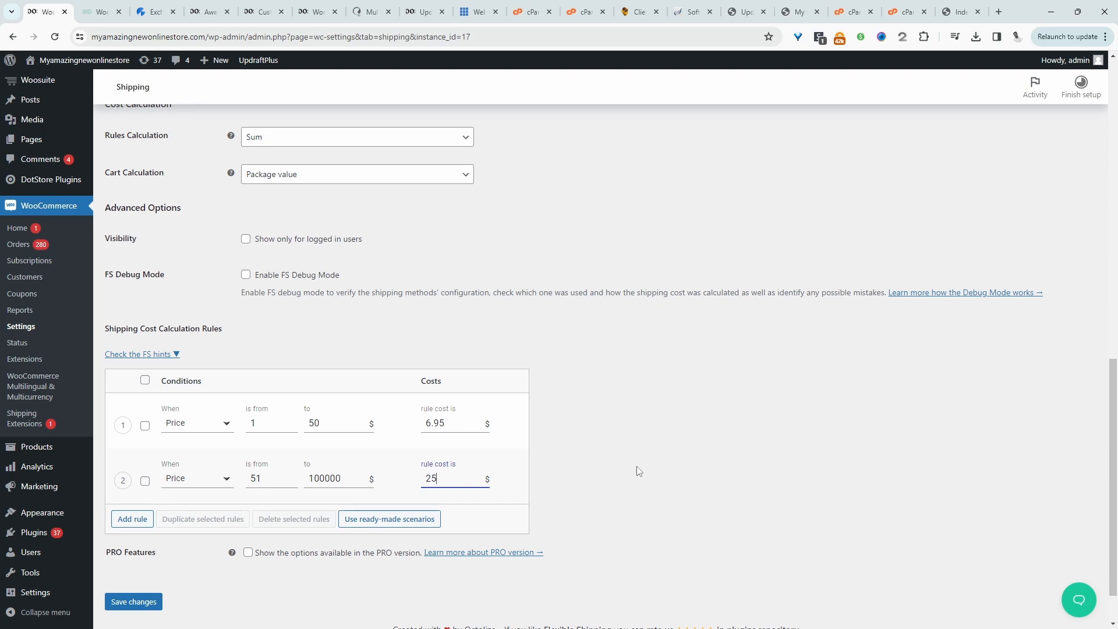
pyautogui.click(145, 480)
pyautogui.click(293, 519)
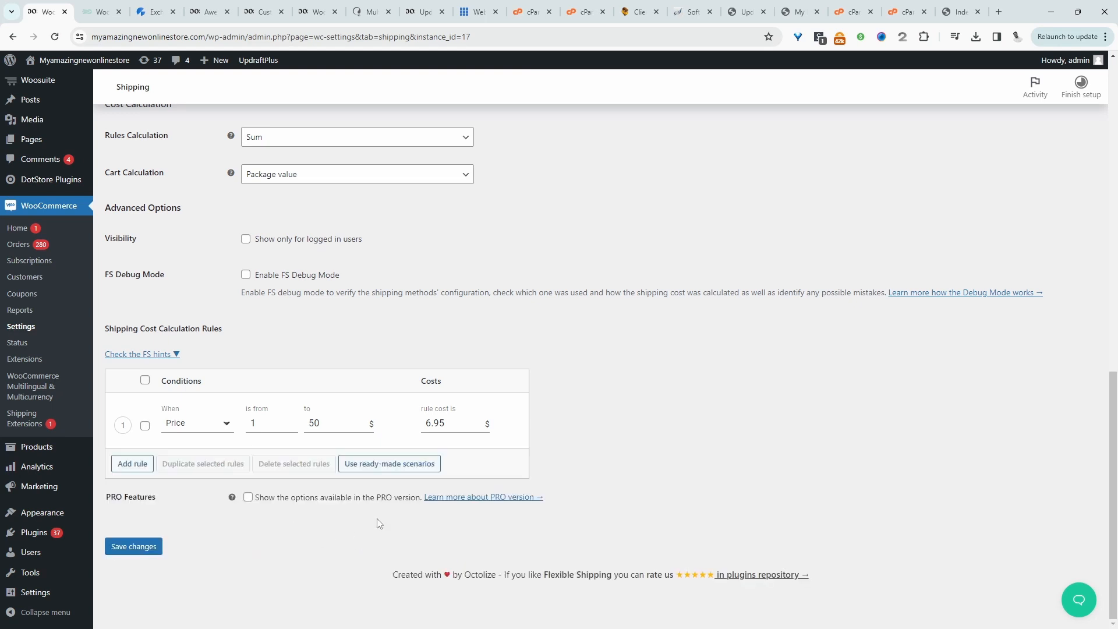
# Change the first cost rule to a Weight condition from 0.1 to 1 kg with a rule cost of $4.95
pyautogui.click(175, 428)
pyautogui.click(200, 493)
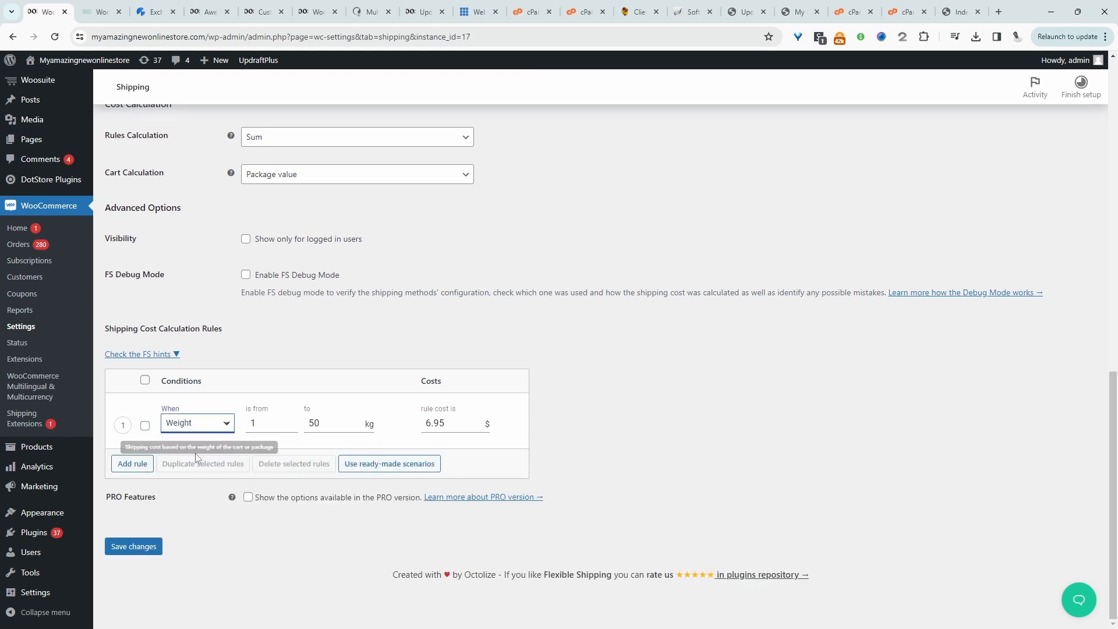
pyautogui.press('Tab')
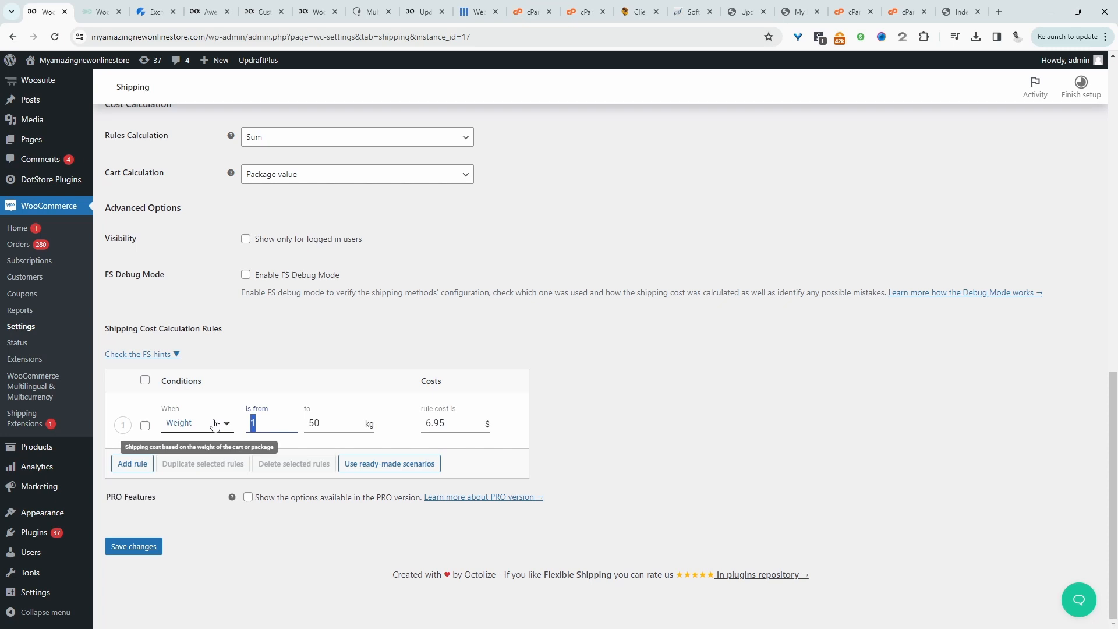
pyautogui.write('0.1')
pyautogui.press('Tab')
pyautogui.write('1')
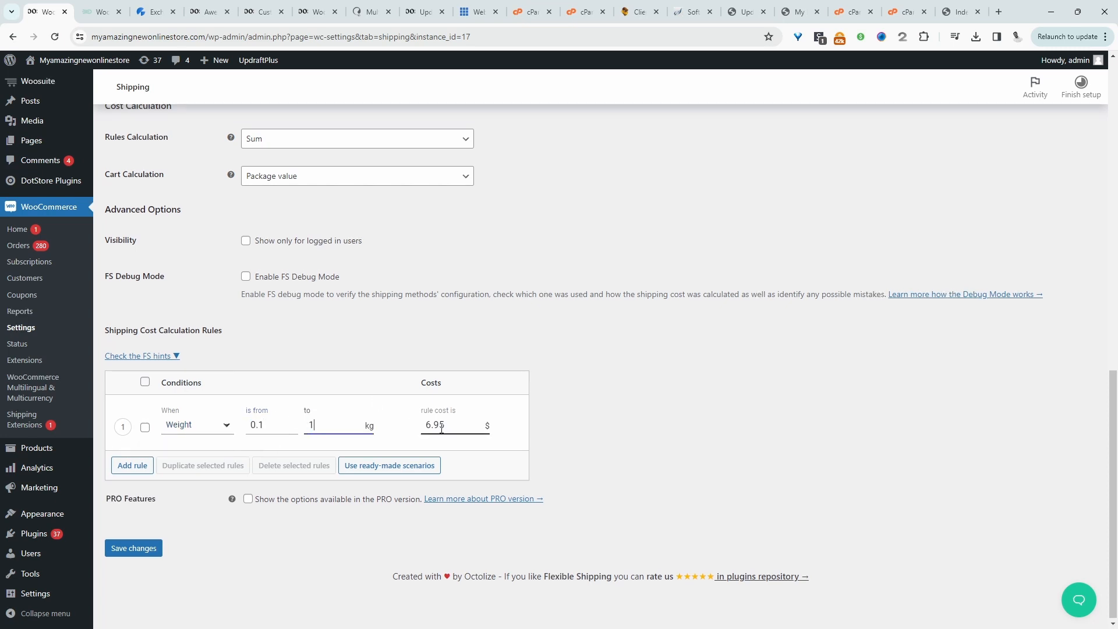
pyautogui.press('Tab')
pyautogui.write('4.95')
# Add a second cost rule with a Weight condition from 1.1 to 3 kg and a rule cost of $10.95
pyautogui.click(124, 466)
pyautogui.click(222, 481)
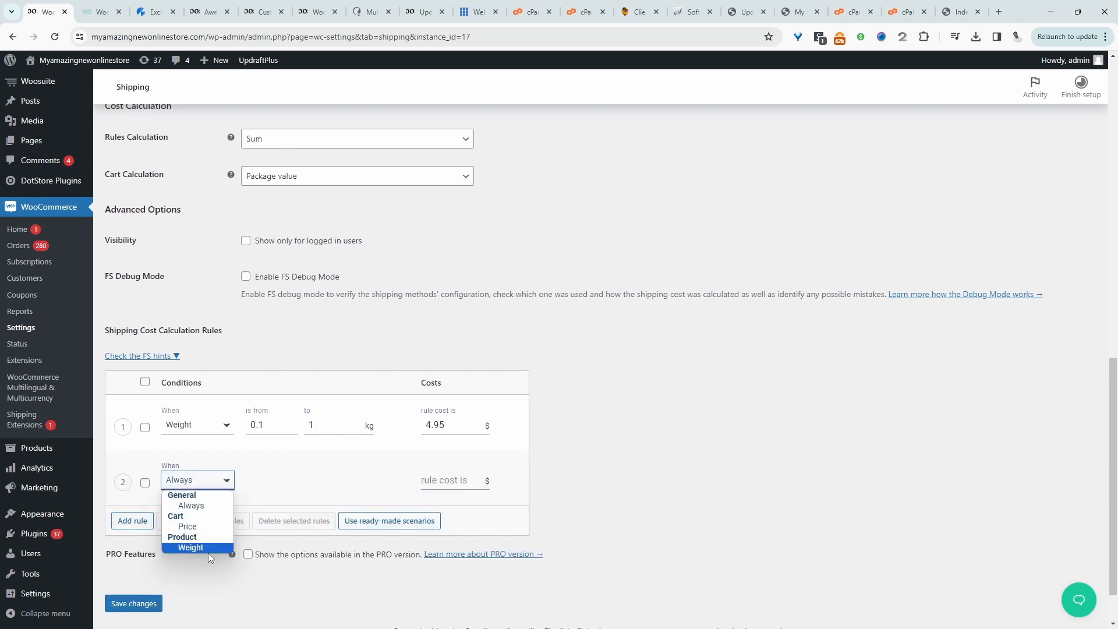
pyautogui.click(210, 547)
pyautogui.click(283, 481)
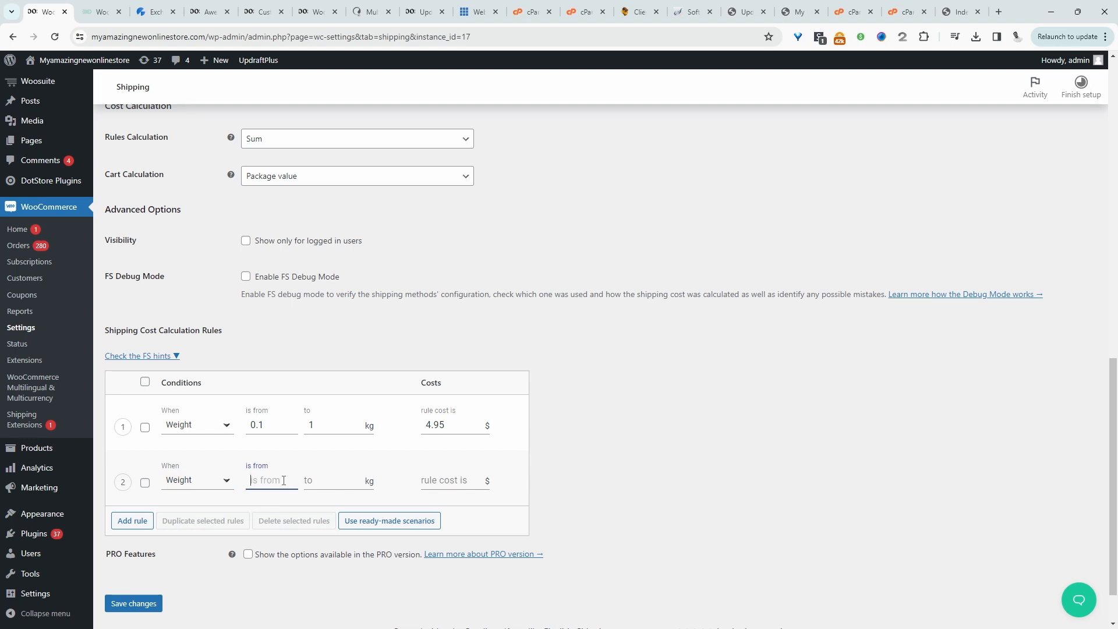
pyautogui.write('1.1')
pyautogui.click(346, 483)
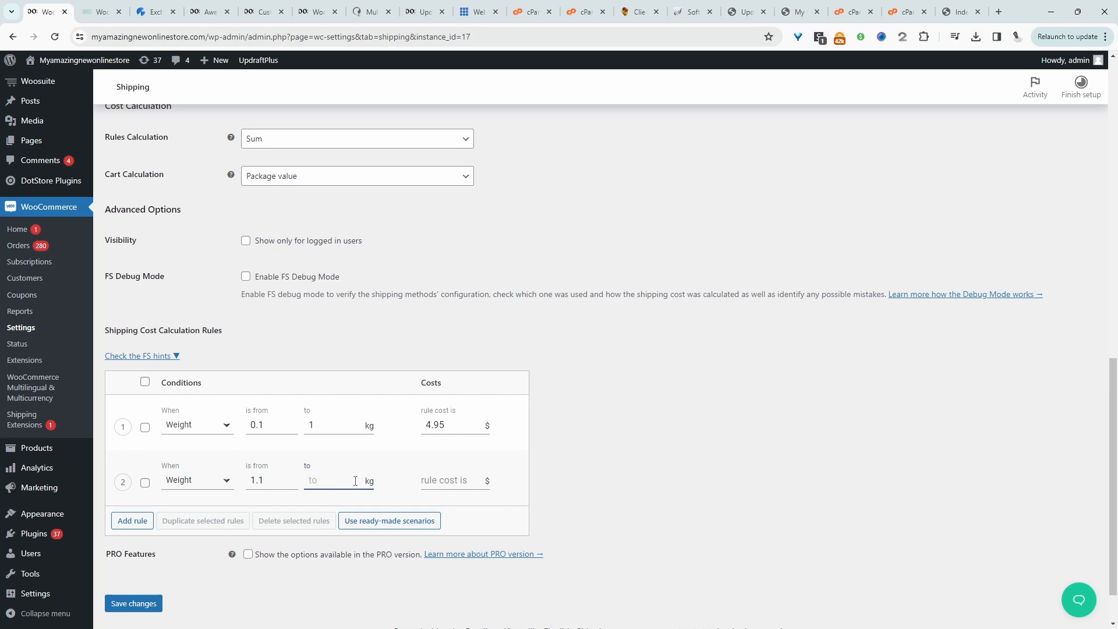
pyautogui.write('3')
pyautogui.click(454, 480)
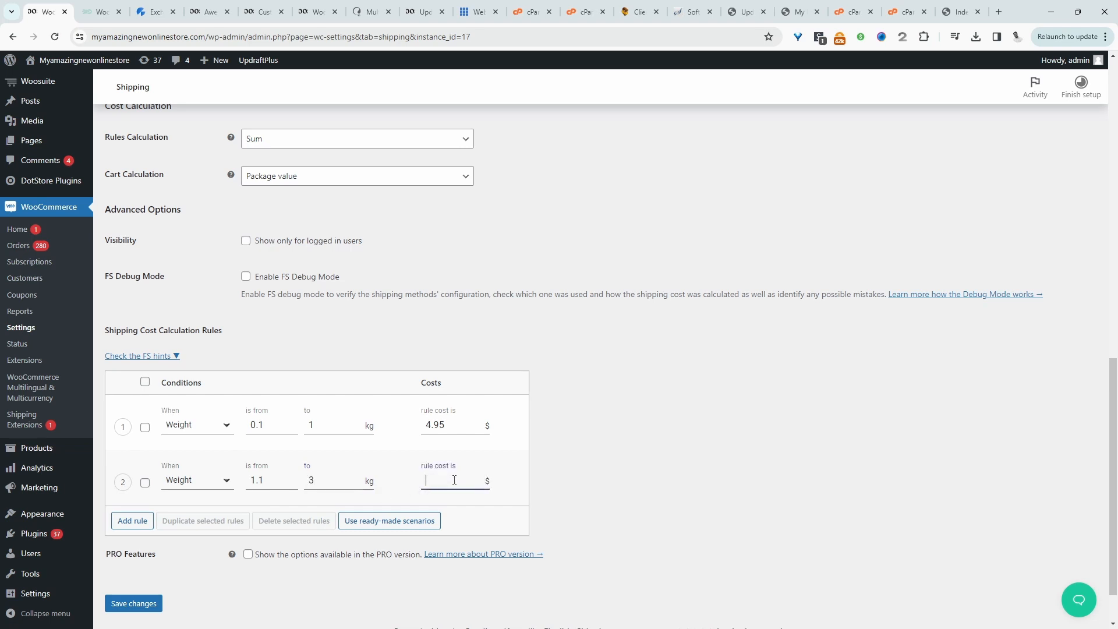
pyautogui.write('10.95')
# Add a third cost rule with a Weight condition from 3.1 to 1000 kg and a rule cost of $50
pyautogui.click(134, 526)
pyautogui.click(201, 536)
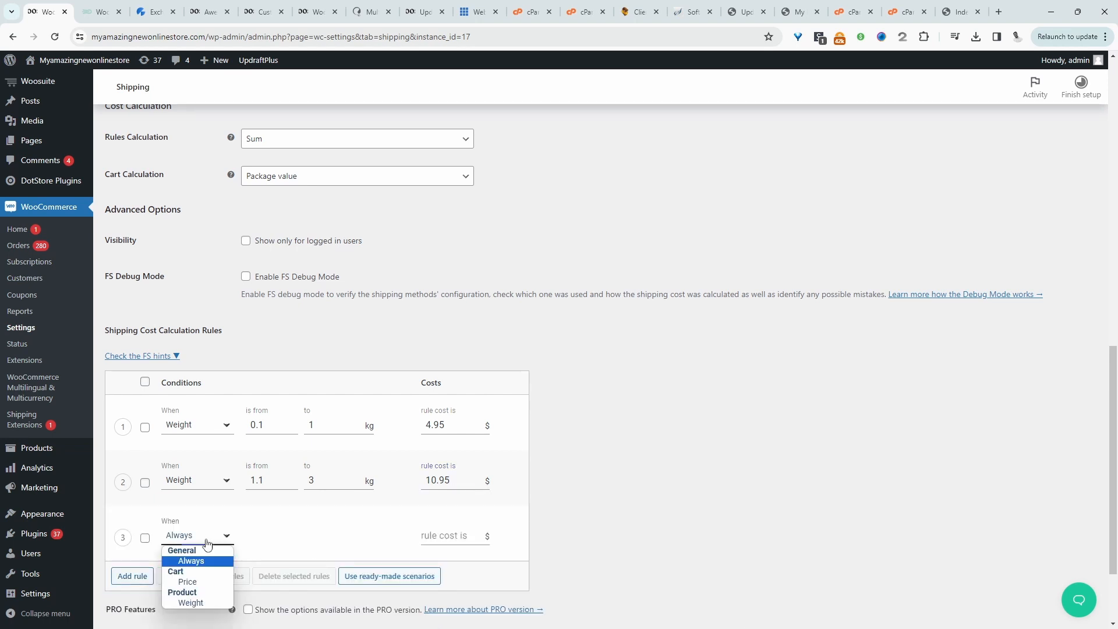
pyautogui.click(202, 607)
pyautogui.click(254, 541)
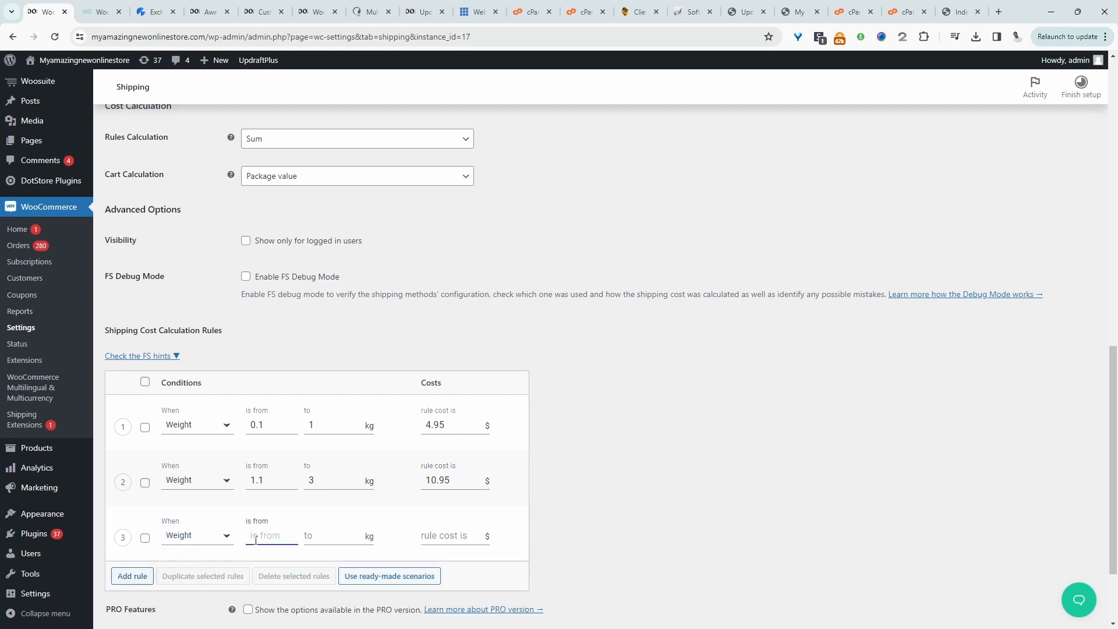
pyautogui.write('3.1')
pyautogui.click(357, 537)
pyautogui.write('1000')
pyautogui.click(447, 536)
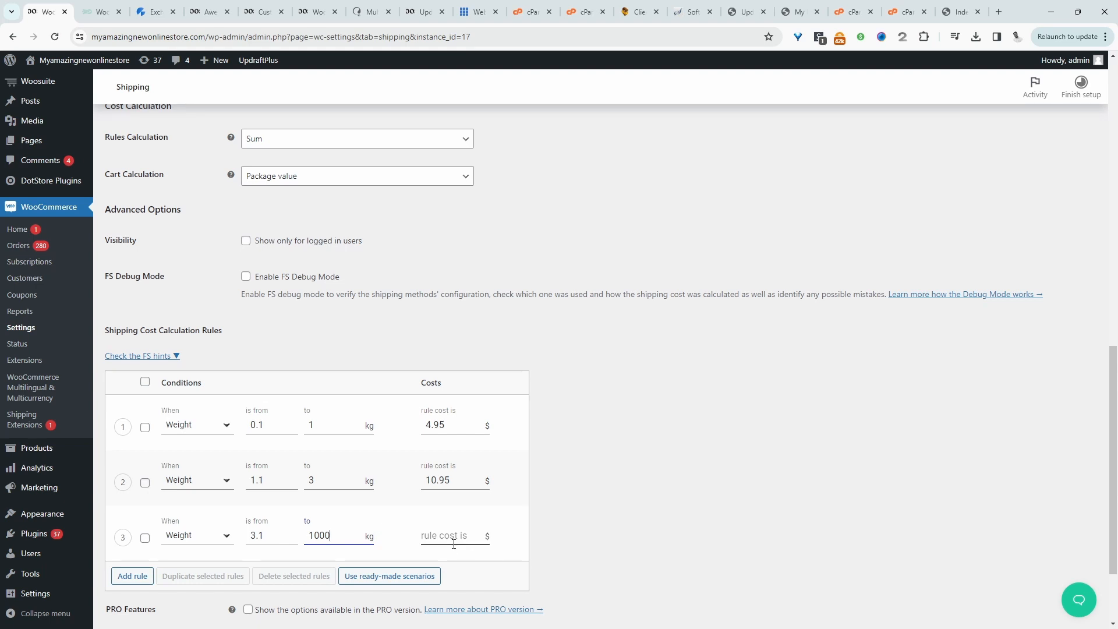
pyautogui.write('50')
pyautogui.click(612, 472)
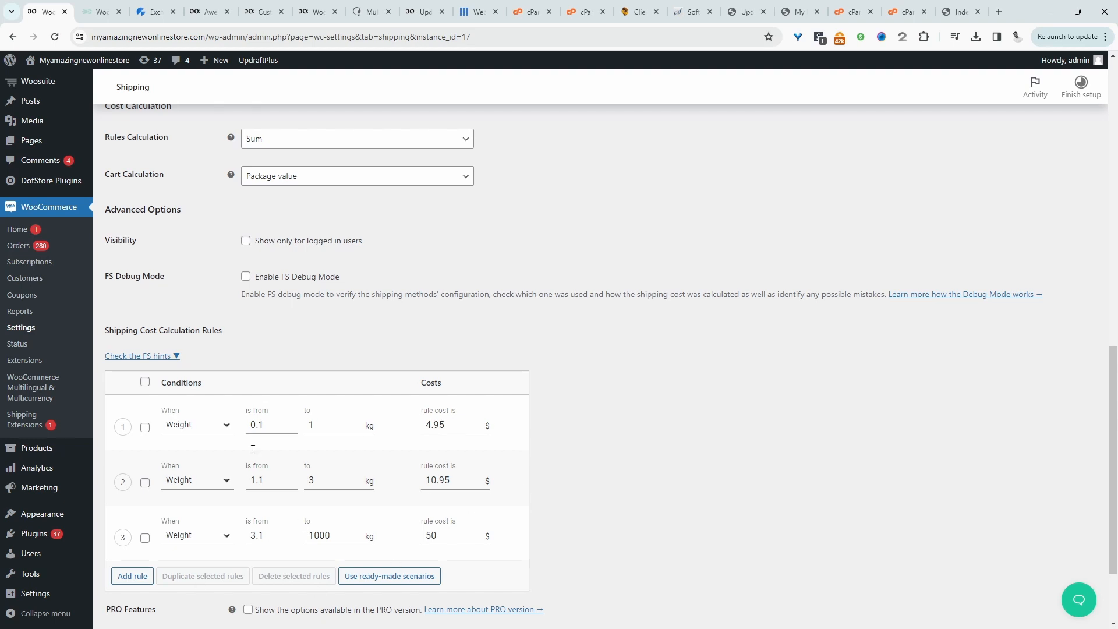
# Save the changes to the Standard Shipping method with its three weight rules
pyautogui.click(266, 543)
pyautogui.scroll(-2, 266, 544)
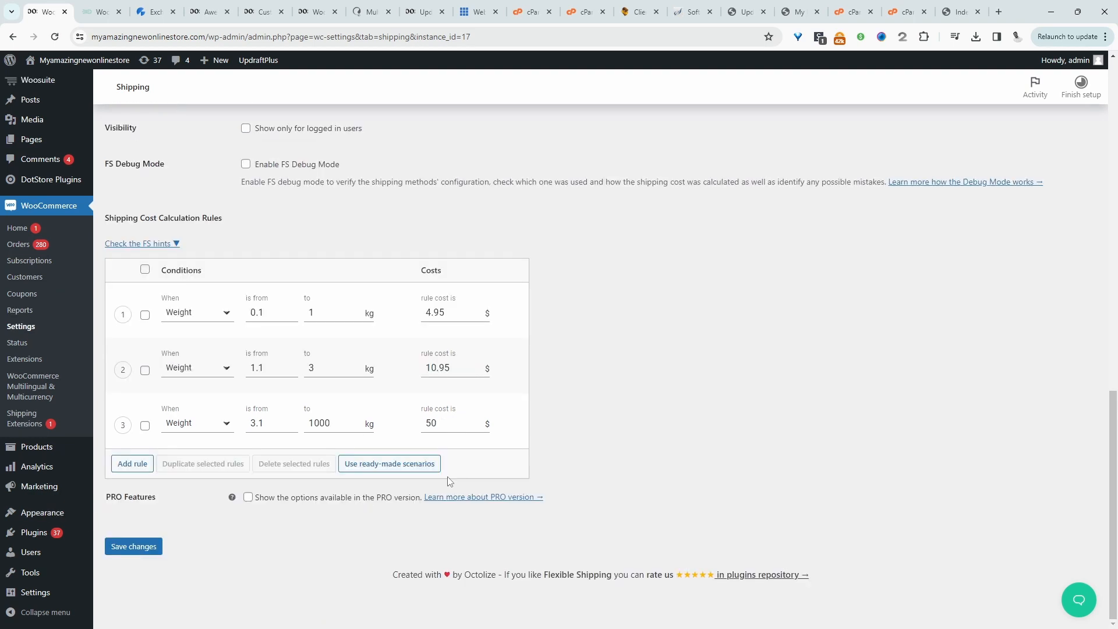
pyautogui.click(143, 548)
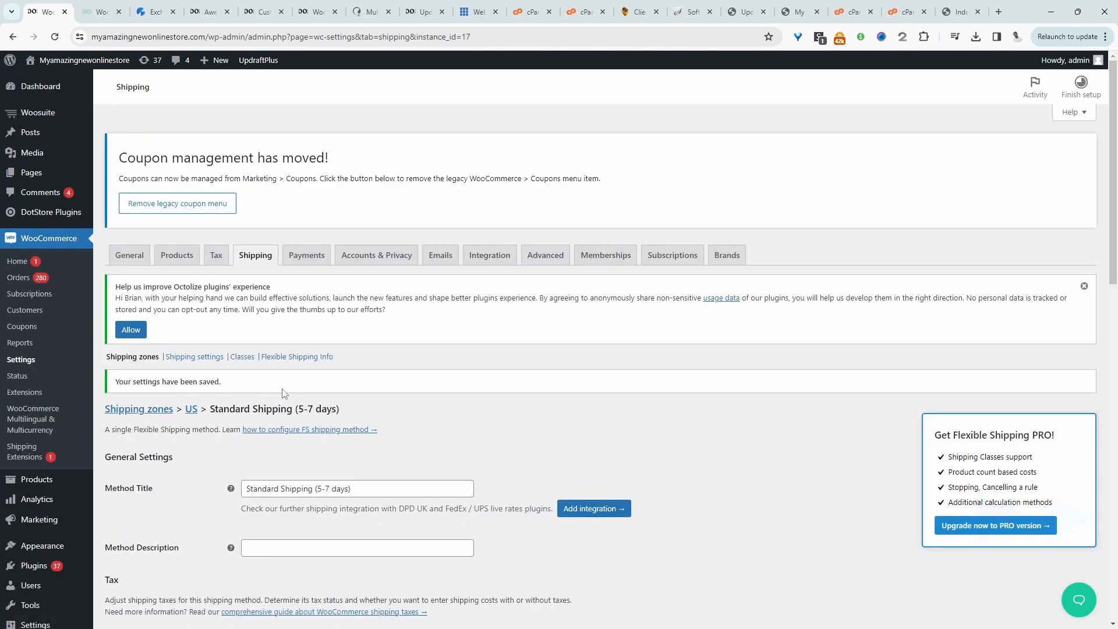
pyautogui.scroll(-8, 284, 394)
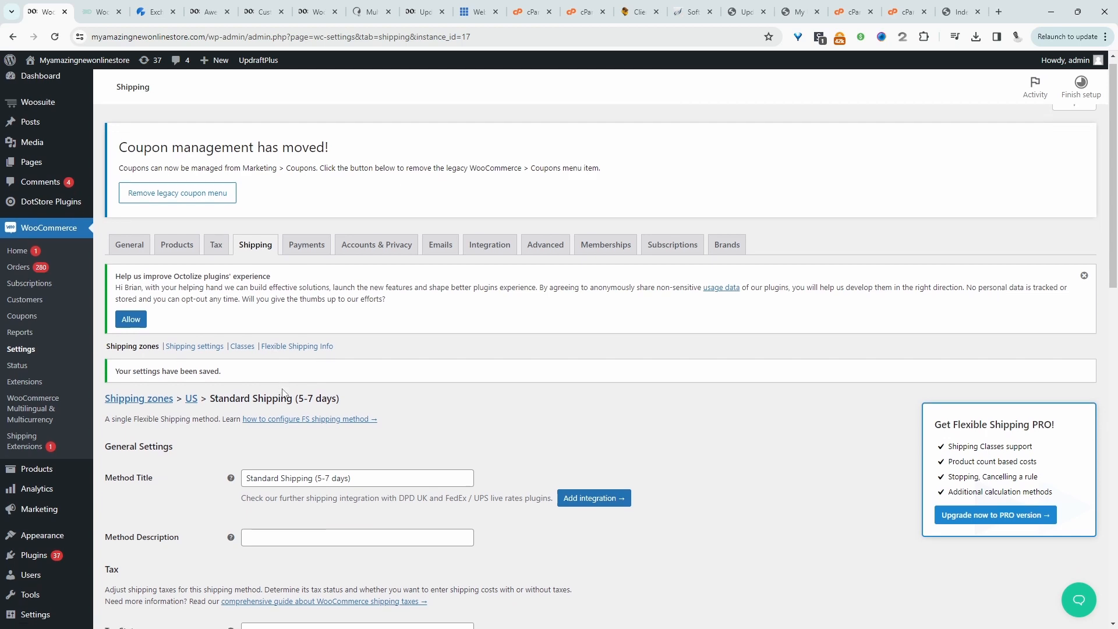
# Open the full product list in a new browser tab and open the Camera product for editing
pyautogui.moveTo(66, 483)
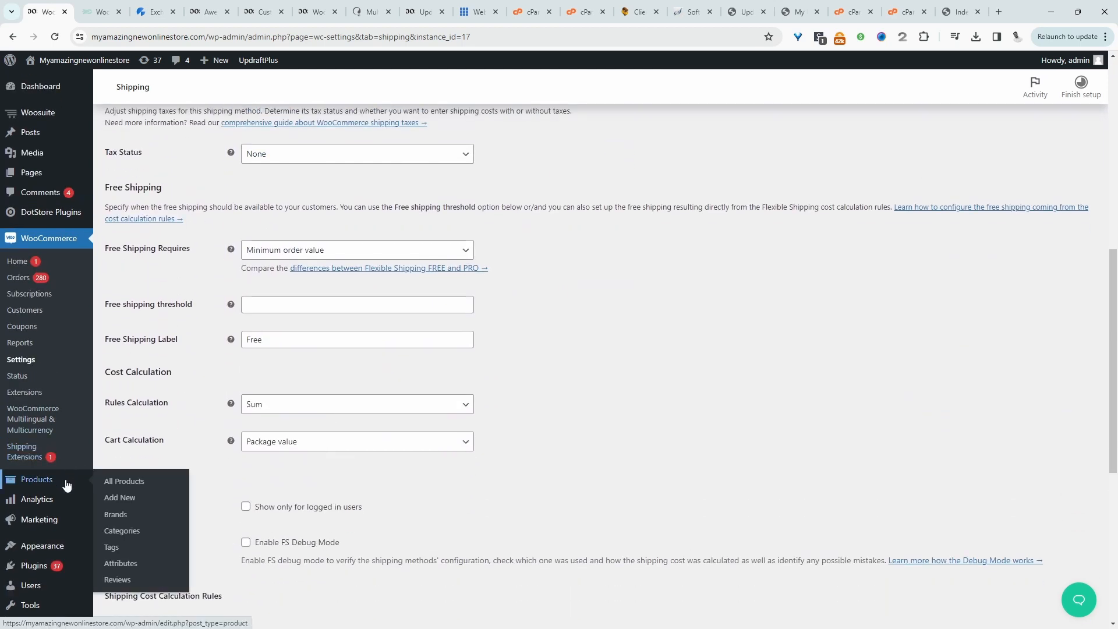
pyautogui.middleClick(110, 484)
pyautogui.click(124, 7)
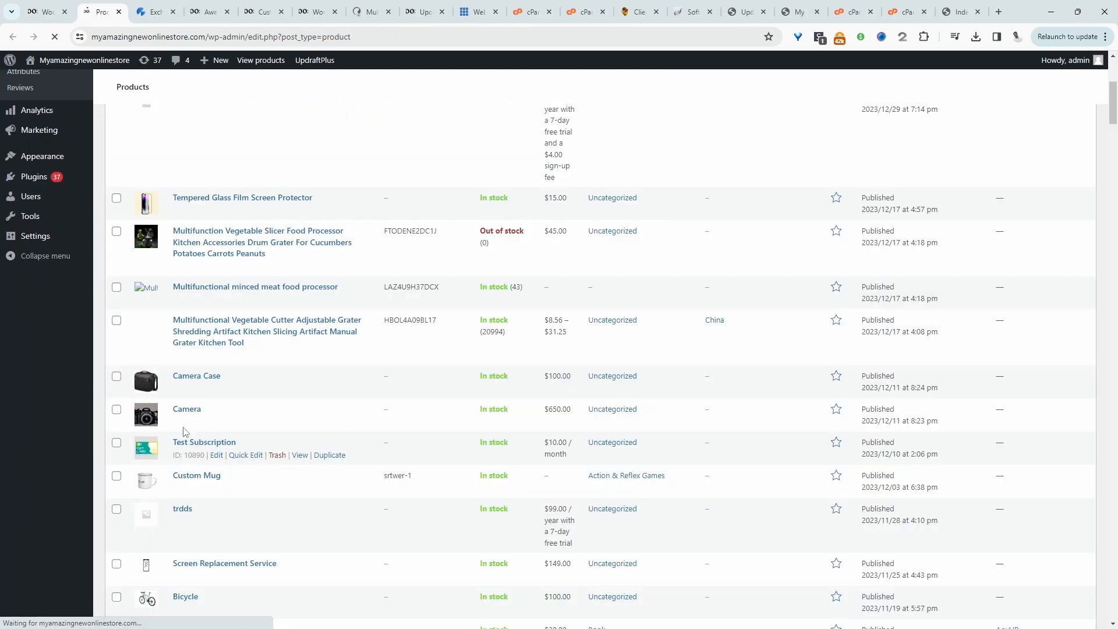
pyautogui.click(201, 427)
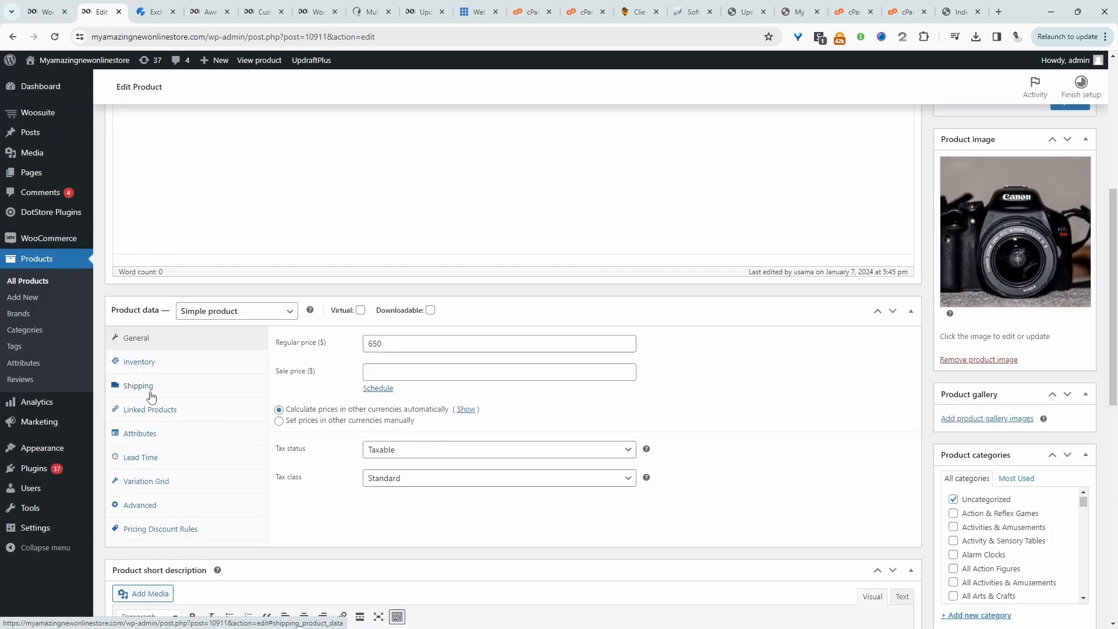
# Set the Camera product's shipping weight to 0.1 kg and update the product
pyautogui.click(149, 395)
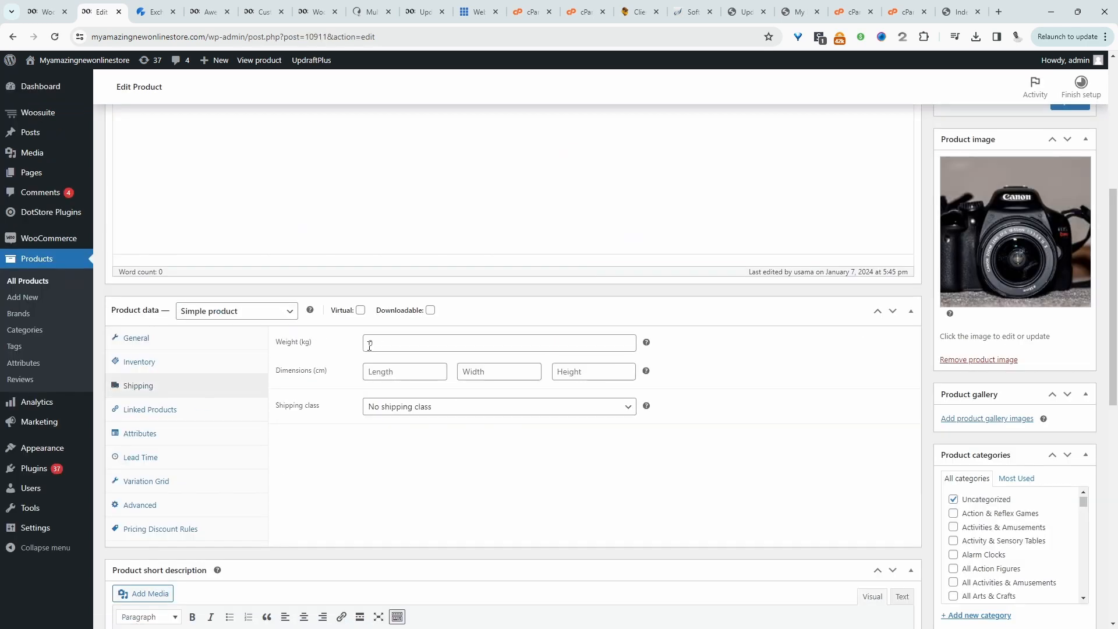
pyautogui.click(369, 346)
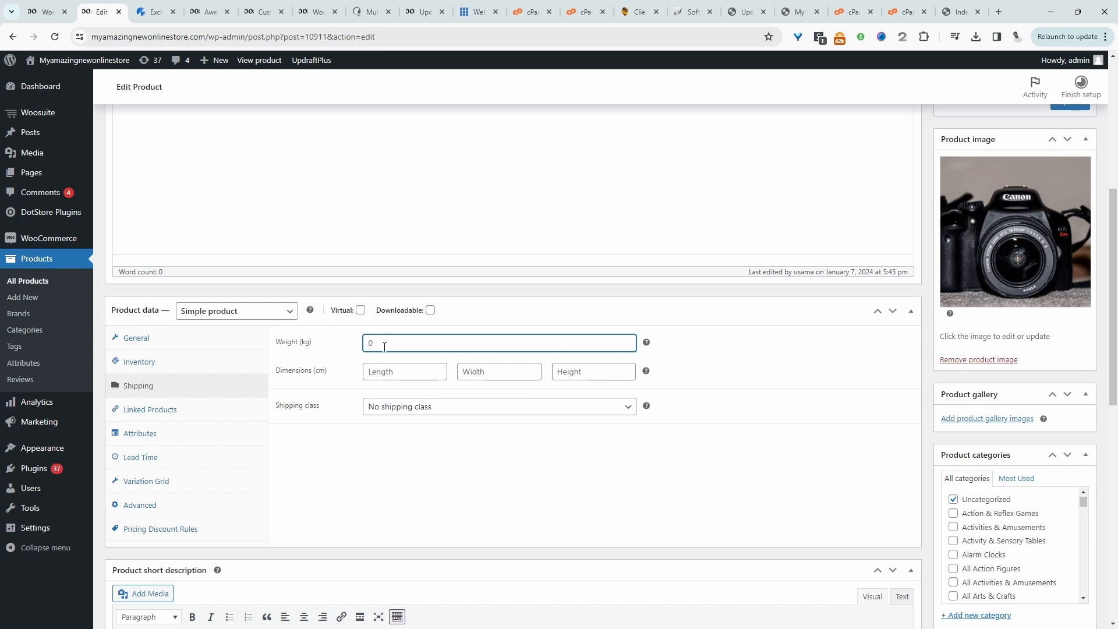
pyautogui.write('0.1')
pyautogui.click(825, 377)
pyautogui.scroll(4, 817, 386)
pyautogui.click(1070, 308)
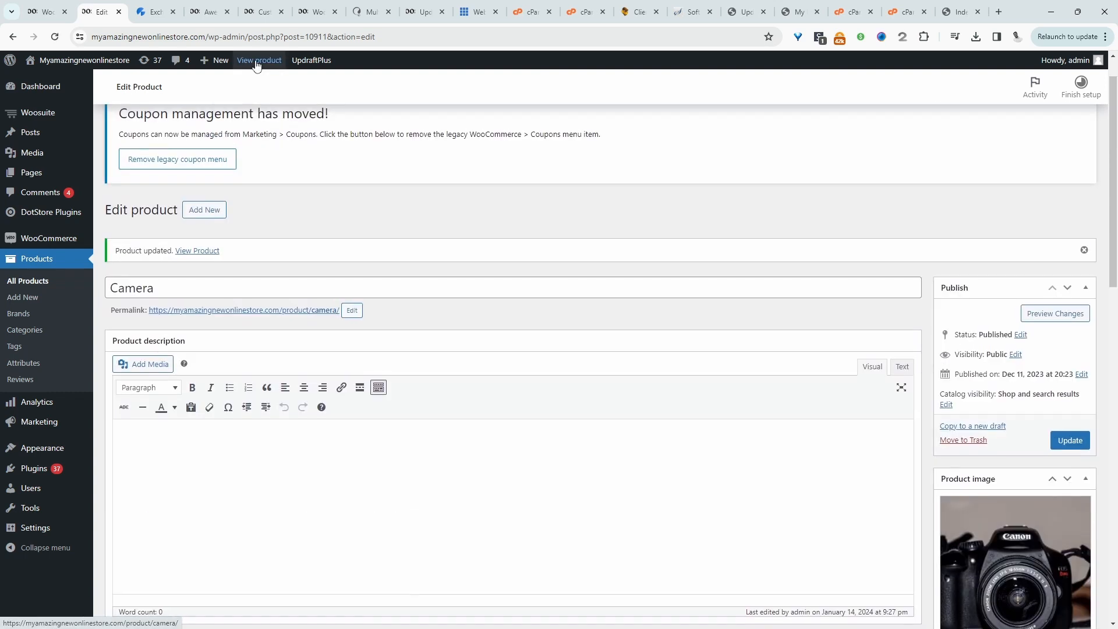
# Add the Camera to the cart from its store page and check the Standard Shipping charge in the cart totals
pyautogui.click(259, 60)
pyautogui.click(543, 390)
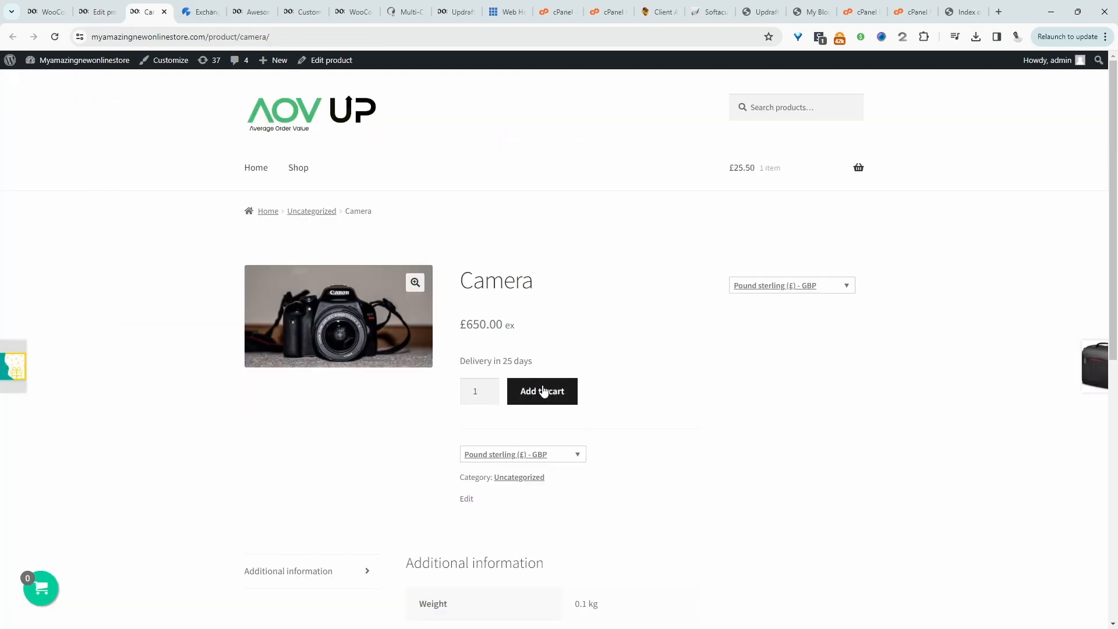
pyautogui.click(776, 332)
pyautogui.click(757, 354)
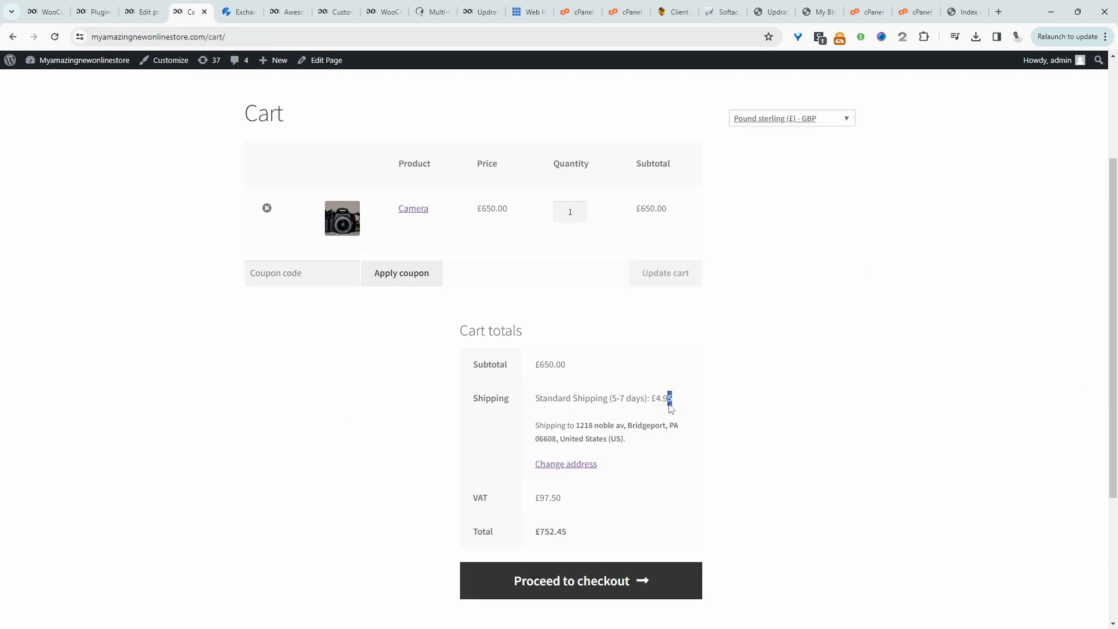
pyautogui.moveTo(669, 407)
pyautogui.mouseDown()
pyautogui.moveTo(659, 418)
pyautogui.moveTo(662, 406)
pyautogui.mouseUp()
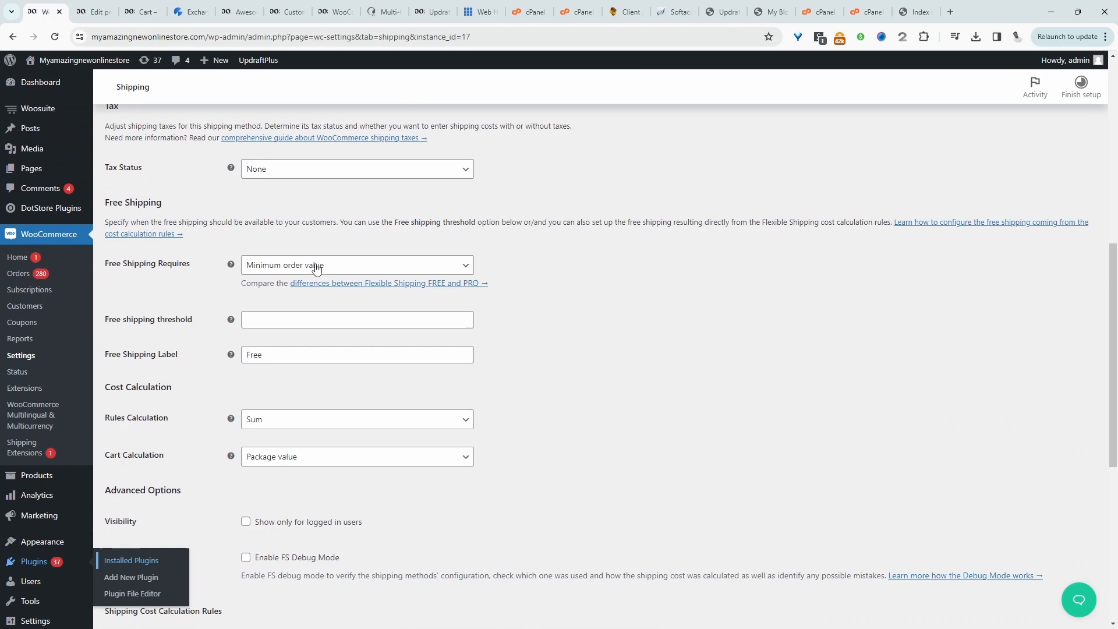
# Check the cost of the first weight rule in the Standard Shipping calculation rules and return to the store cart
pyautogui.scroll(-5, 317, 267)
pyautogui.doubleClick(435, 313)
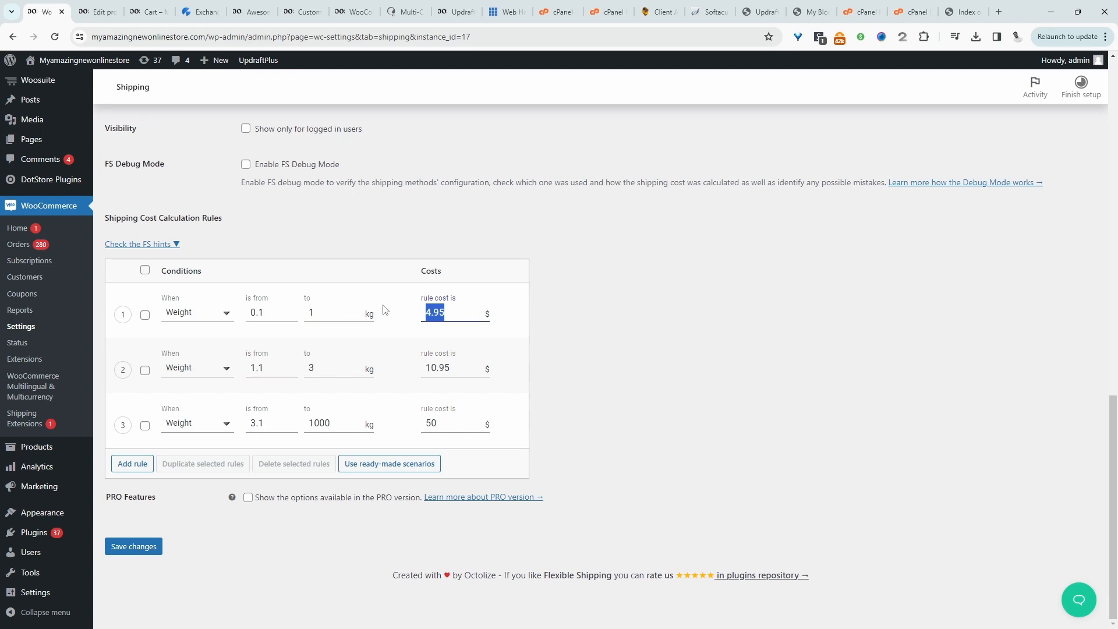
pyautogui.click(148, 11)
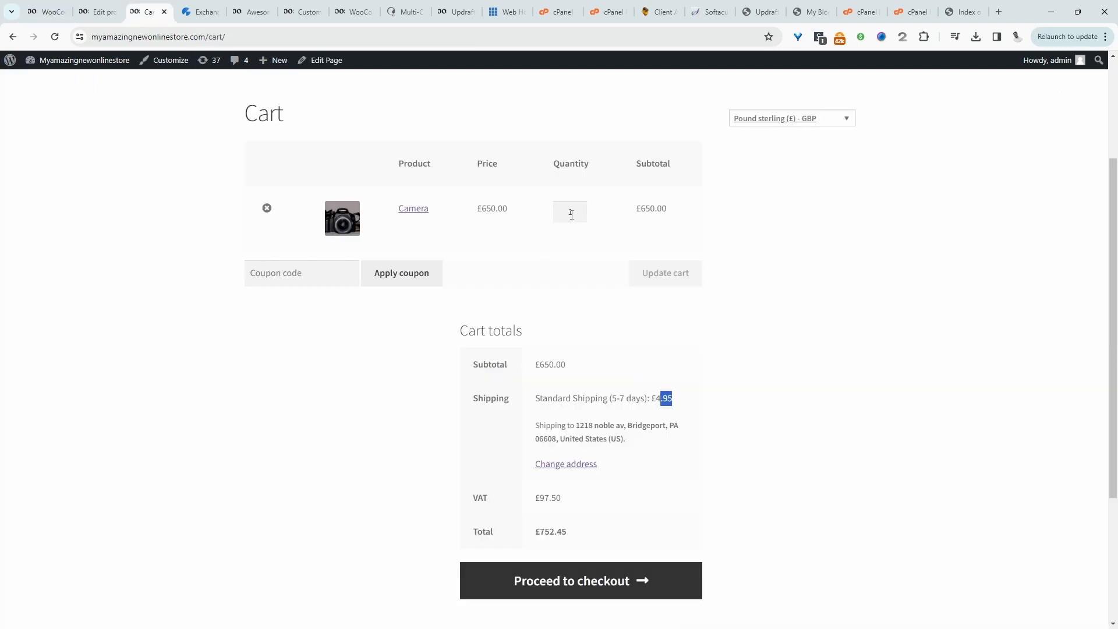
# Set the Camera quantity to 11, update the cart and check the Standard Shipping charge in the cart totals
pyautogui.click(575, 214)
pyautogui.write('1')
pyautogui.click(663, 273)
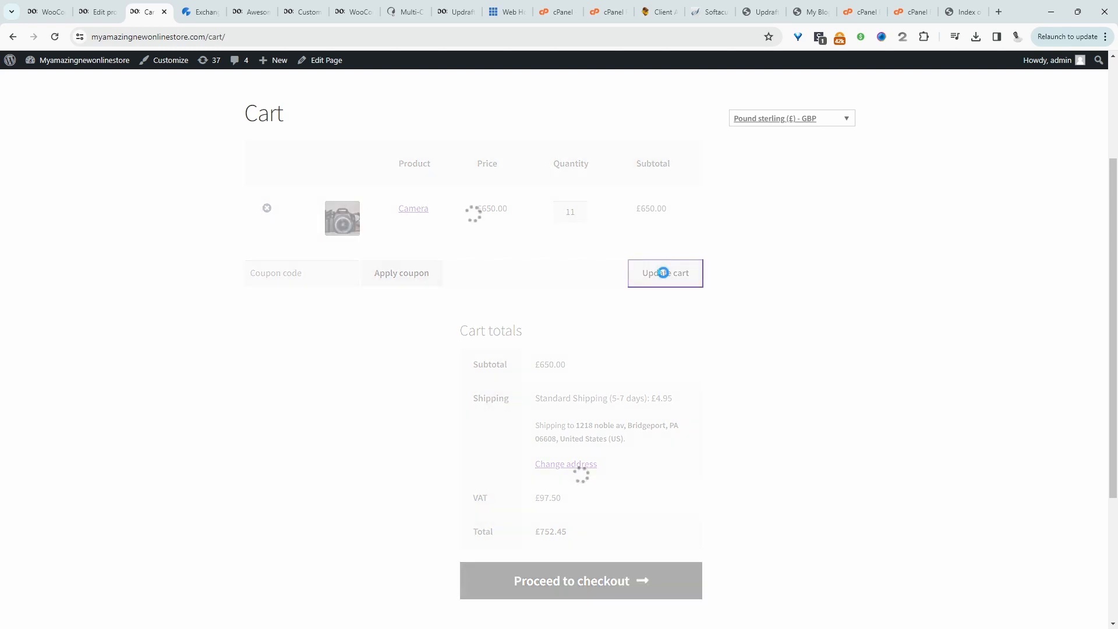
pyautogui.moveTo(655, 408); pyautogui.dragTo(678, 409)
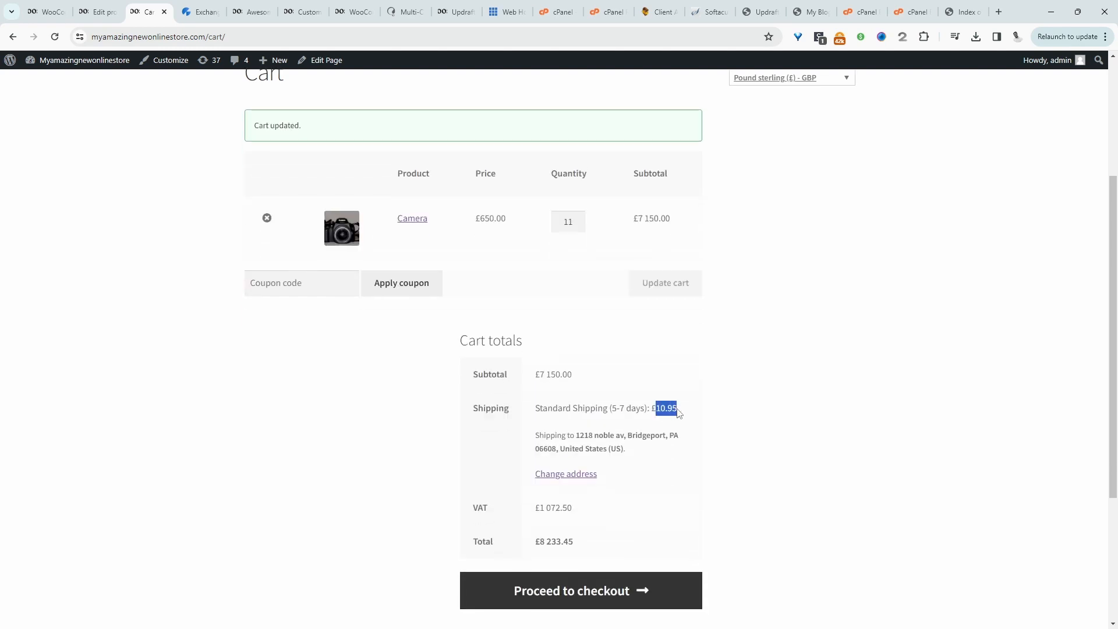
pyautogui.doubleClick(580, 222)
pyautogui.click(599, 423)
# Proceed to checkout and review the Standard Shipping charge in the order summary and the shipping section
pyautogui.click(604, 592)
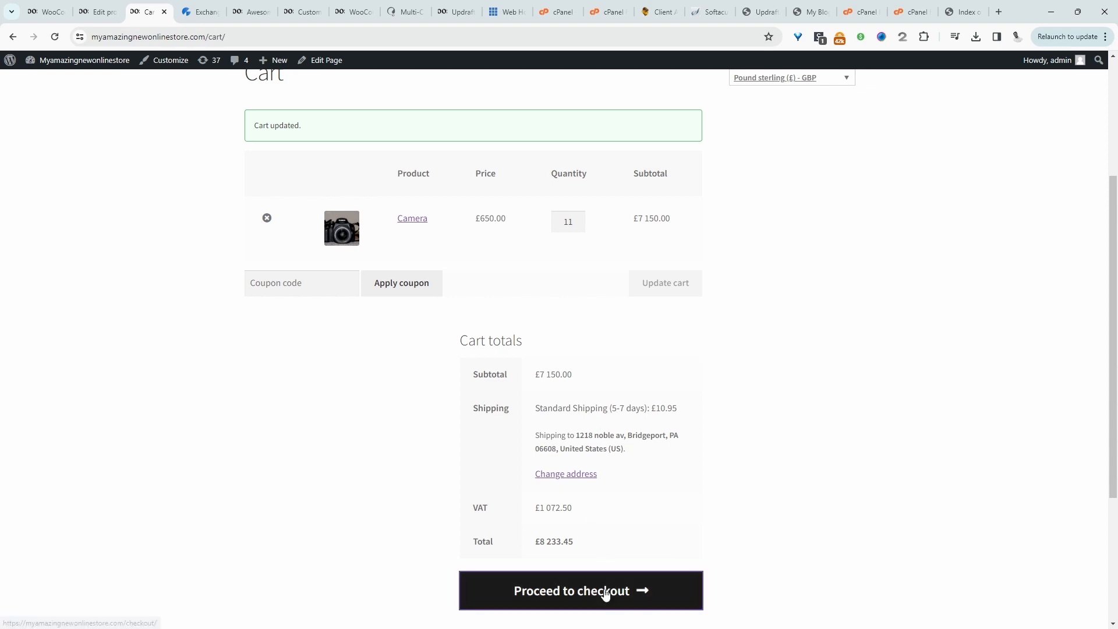
pyautogui.scroll(-1, 886, 342)
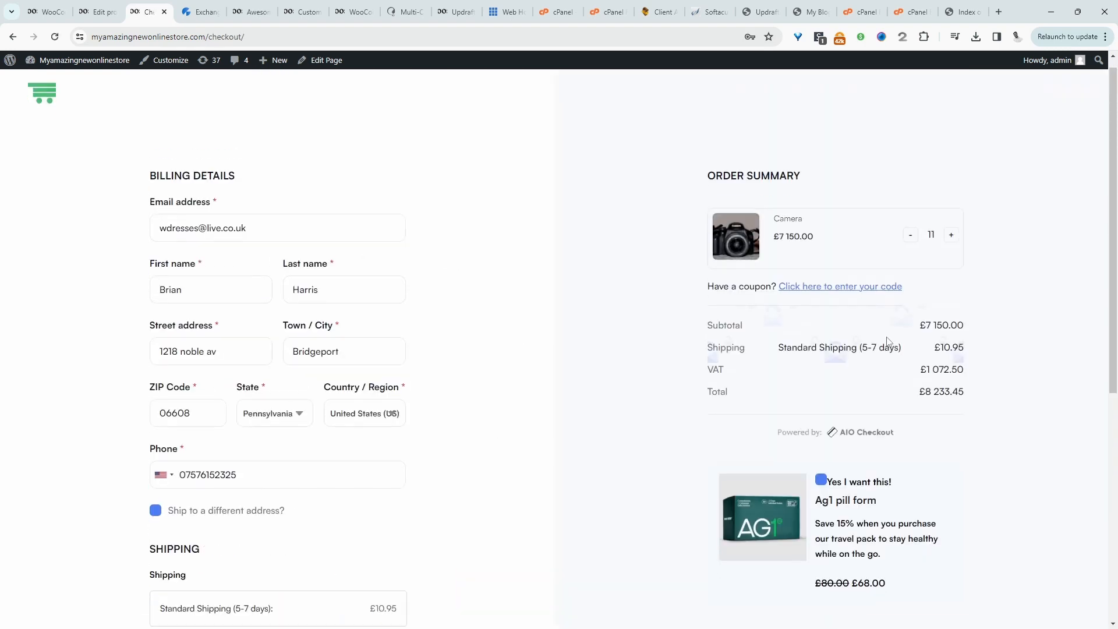
pyautogui.scroll(-2, 417, 581)
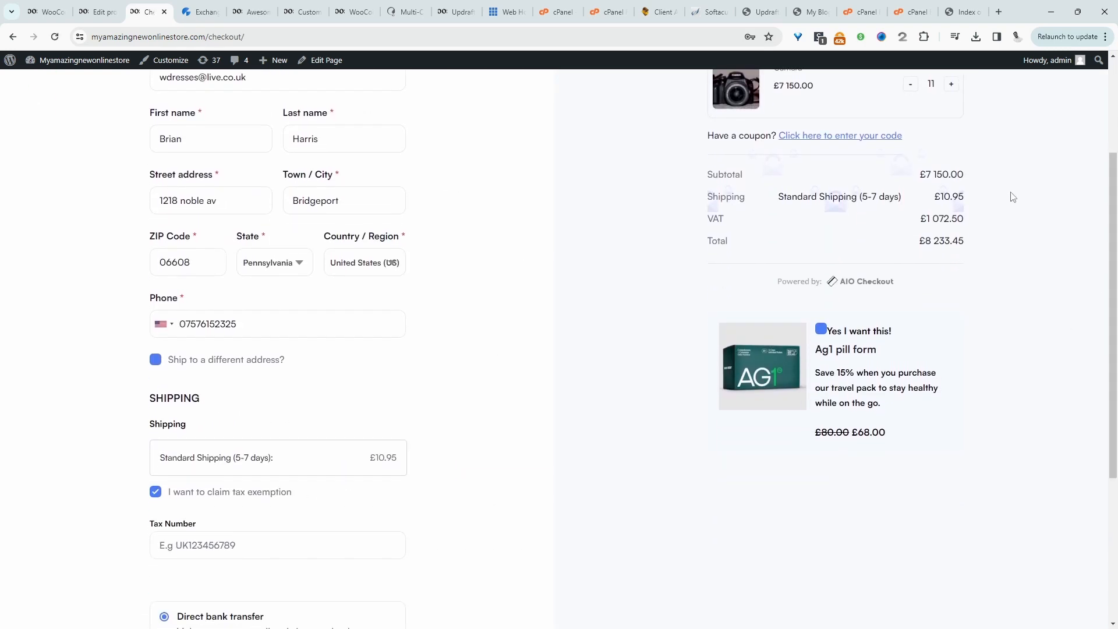
pyautogui.scroll(3, 1011, 197)
pyautogui.scroll(1, 582, 297)
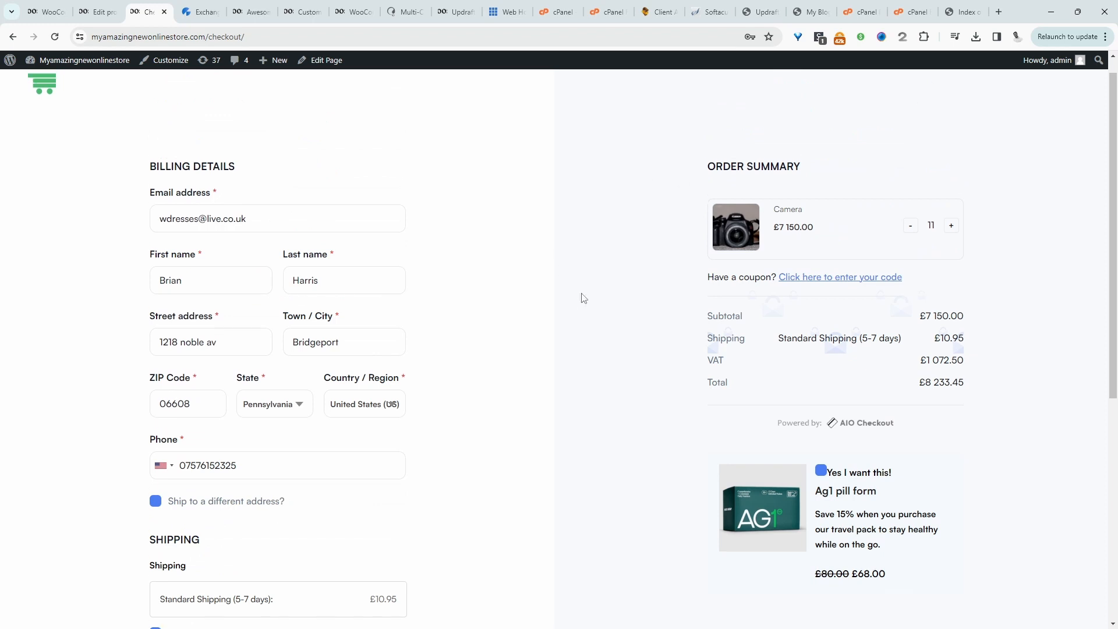